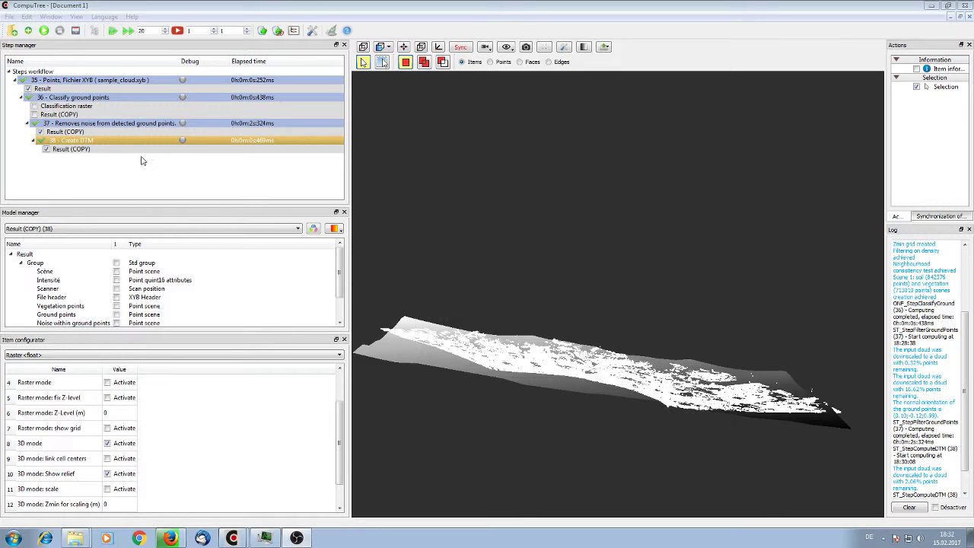
Step: Focus CompuTree and open the Steps library on the Digital elevation models category
{"action": "left_click", "coordinate": [70, 141]}
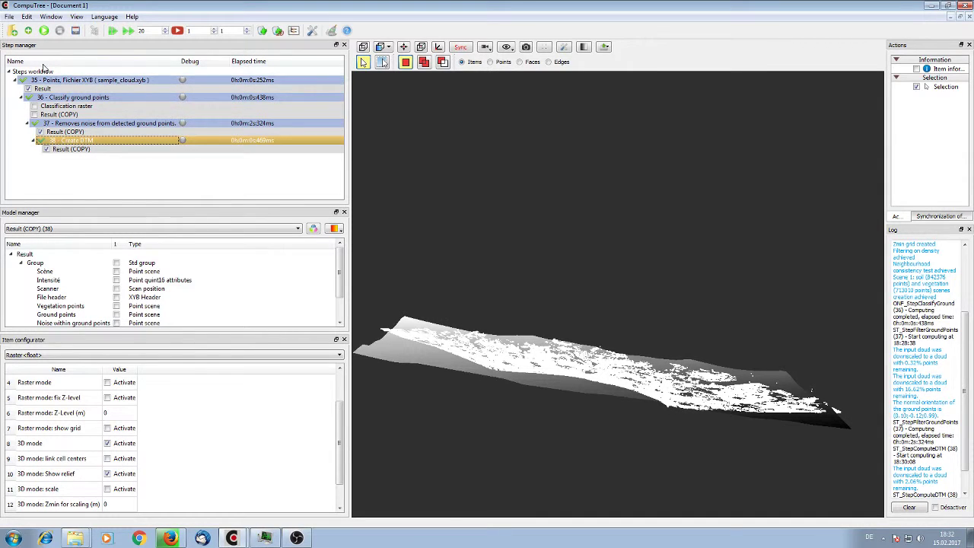
{"action": "left_click", "coordinate": [28, 30]}
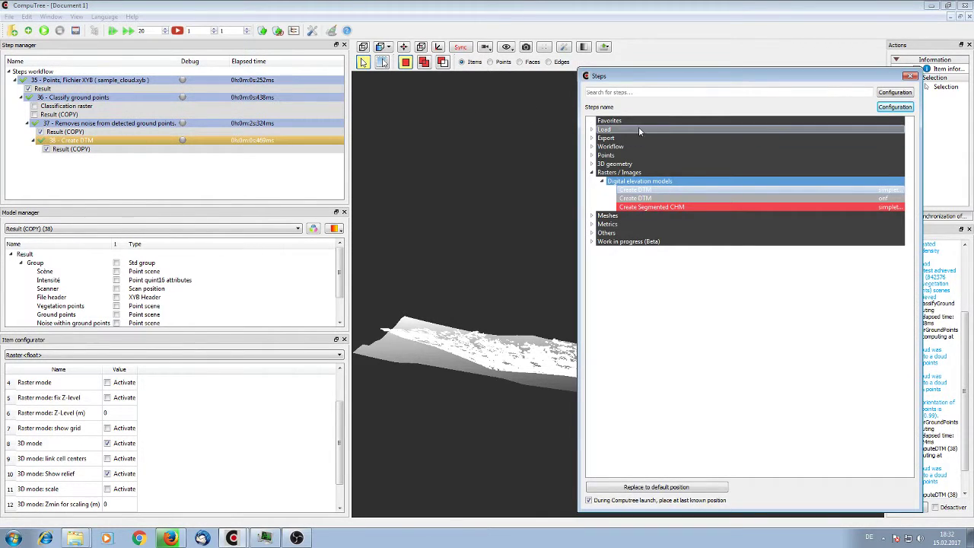
Step: Add 'Smooth extraction of a point slice parallel to the DTM' from Points > Extract
{"action": "left_click", "coordinate": [650, 181]}
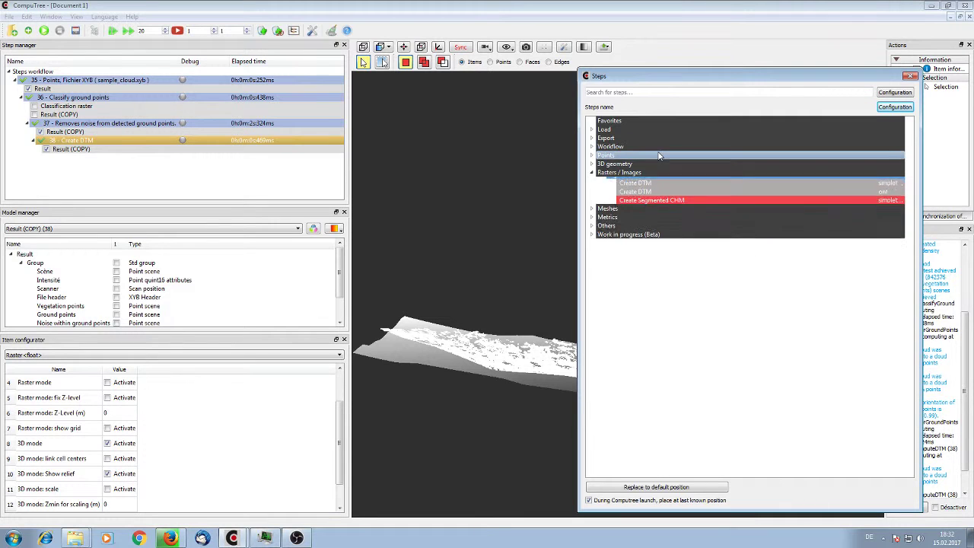
{"action": "left_click", "coordinate": [659, 156]}
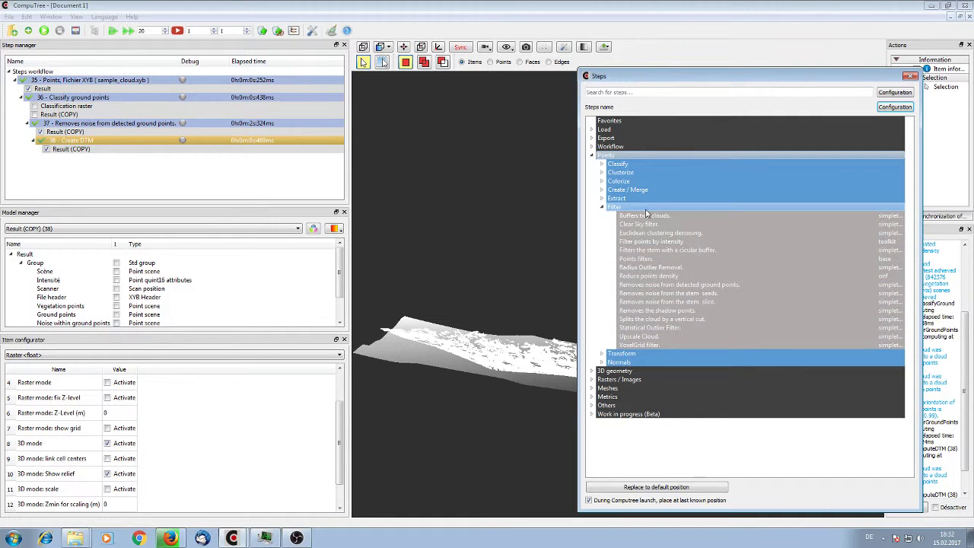
{"action": "left_click", "coordinate": [652, 199]}
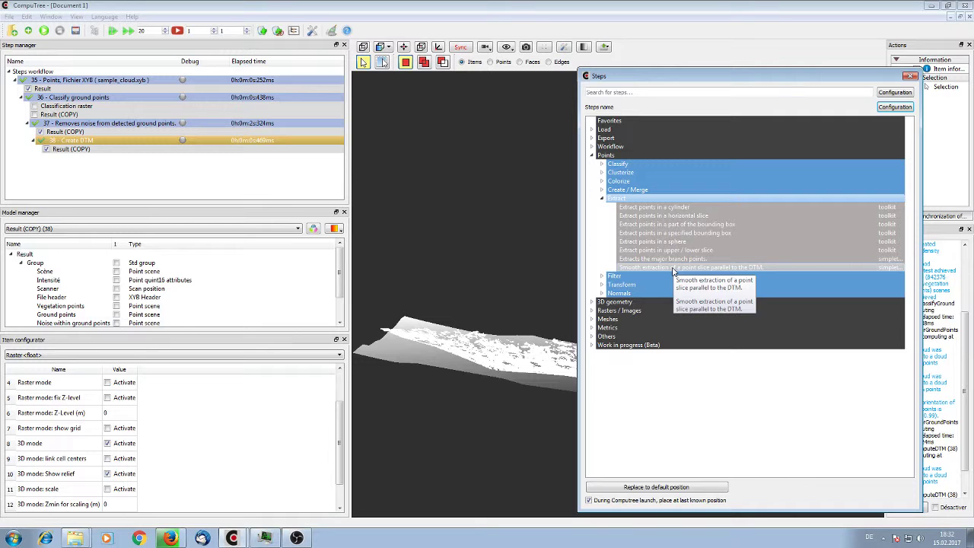
{"action": "double_click", "coordinate": [672, 268]}
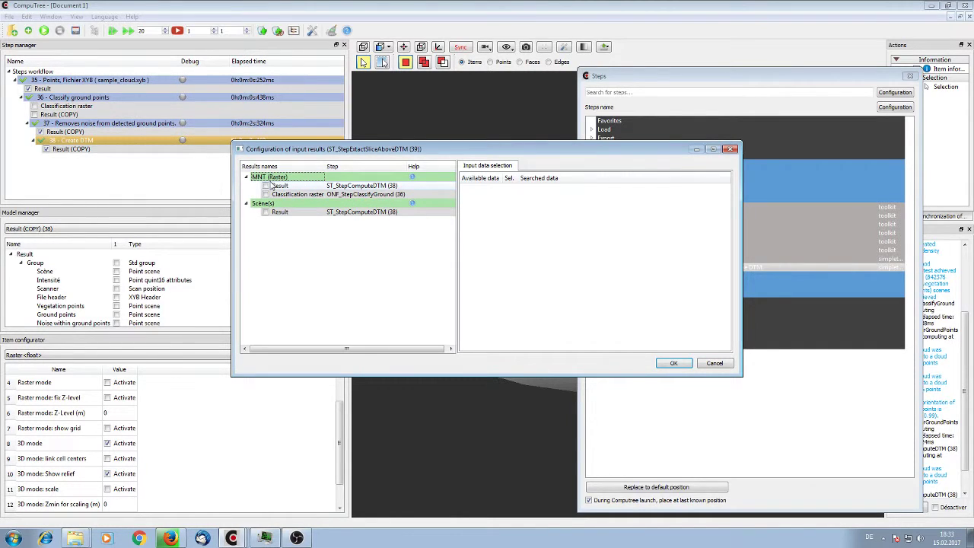
Step: Use the MNT (DTM) result and the full Scène point cloud as the slice inputs
{"action": "left_click", "coordinate": [266, 186]}
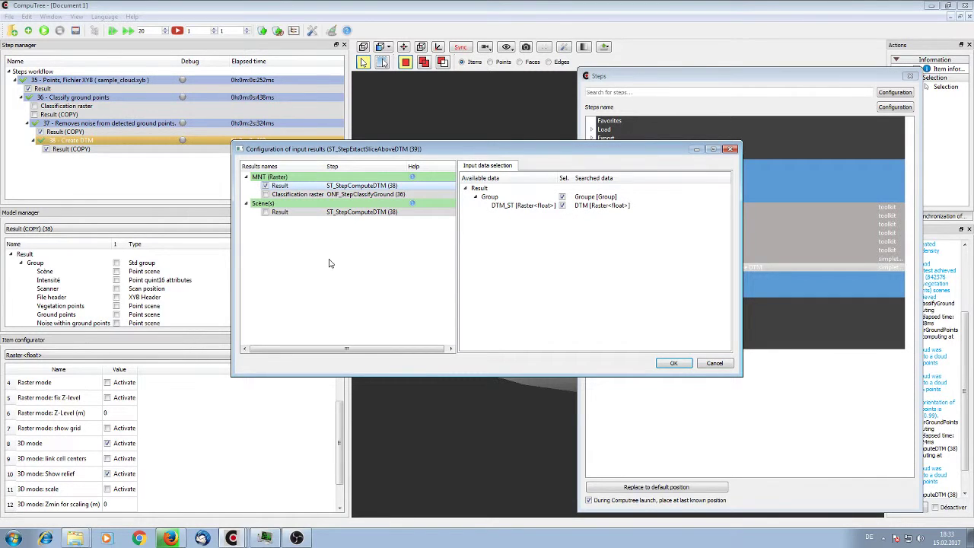
{"action": "left_click", "coordinate": [266, 213]}
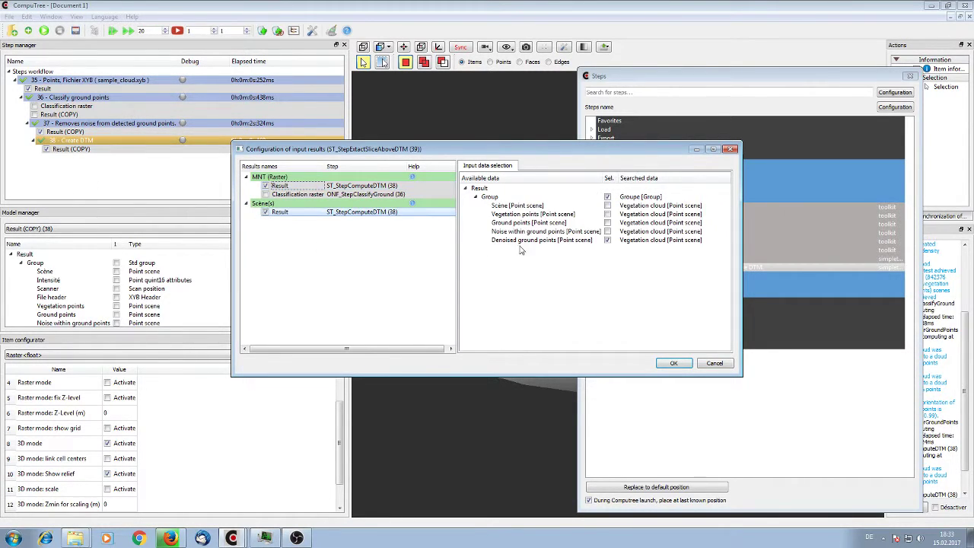
{"action": "left_click", "coordinate": [607, 205]}
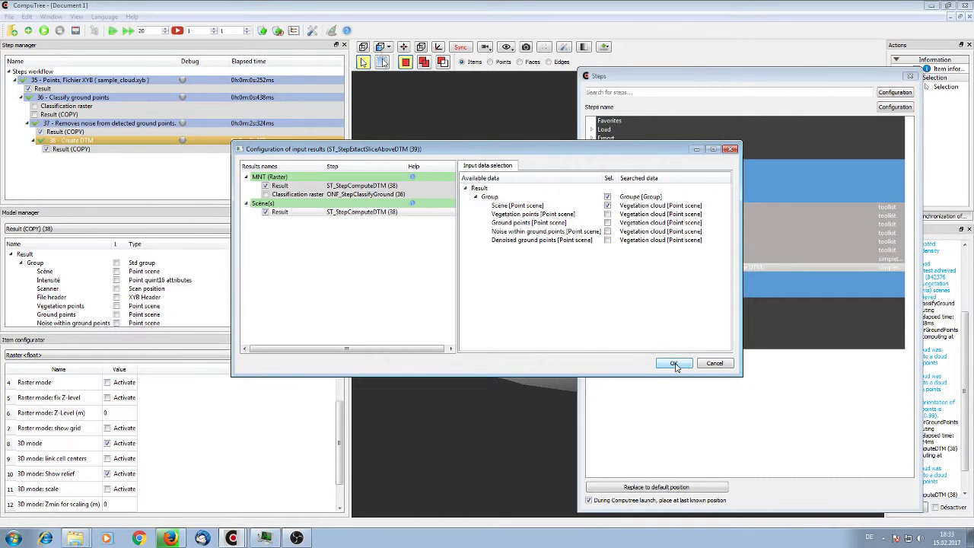
{"action": "left_click", "coordinate": [674, 364]}
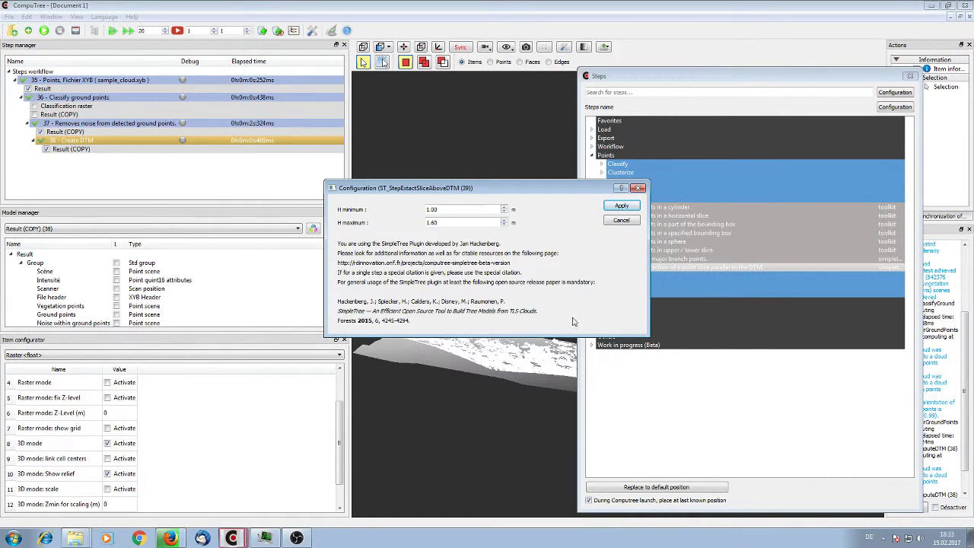
Step: Set the slice heights to H minimum 0.3 m and H maximum 4 m
{"action": "double_click", "coordinate": [455, 209]}
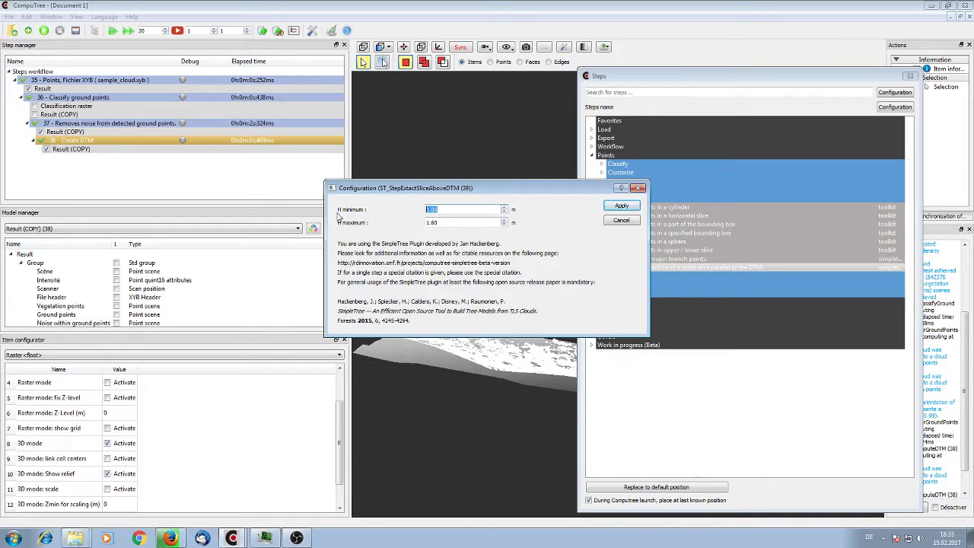
{"action": "type", "text": "0"}
{"action": "double_click", "coordinate": [447, 222]}
{"action": "type", "text": "4"}
Step: Add step 39, run the workflow, and bring up the Points > Filter steps
{"action": "left_click", "coordinate": [620, 206]}
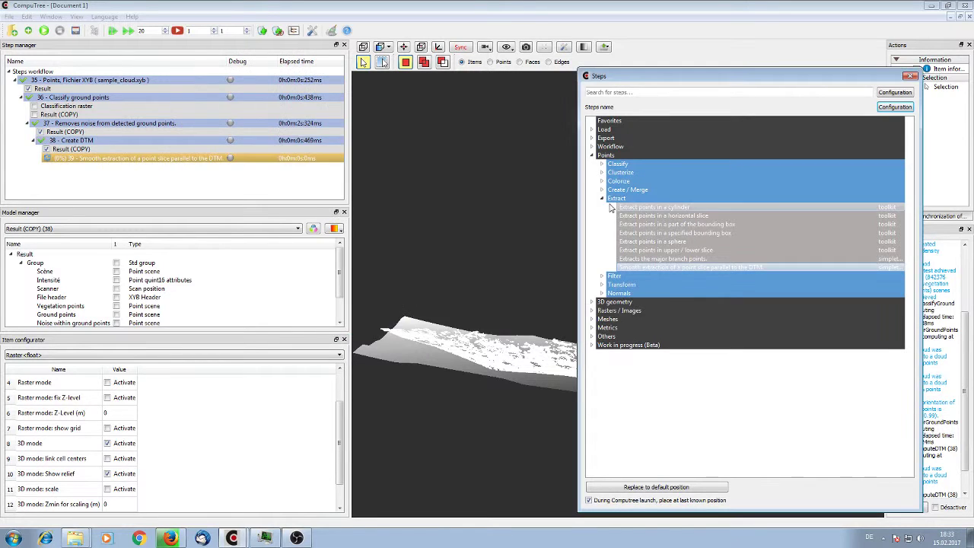
{"action": "left_click", "coordinate": [44, 30]}
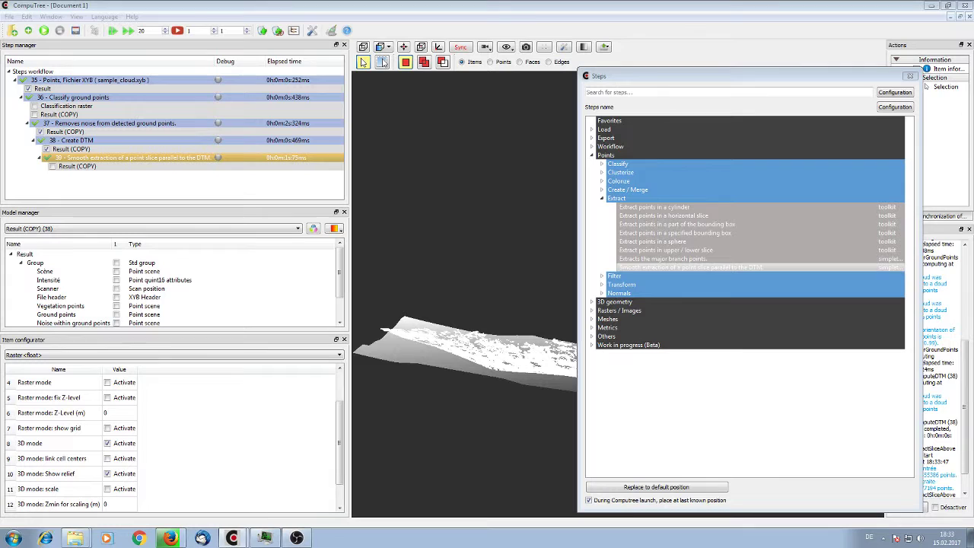
{"action": "left_click", "coordinate": [662, 275]}
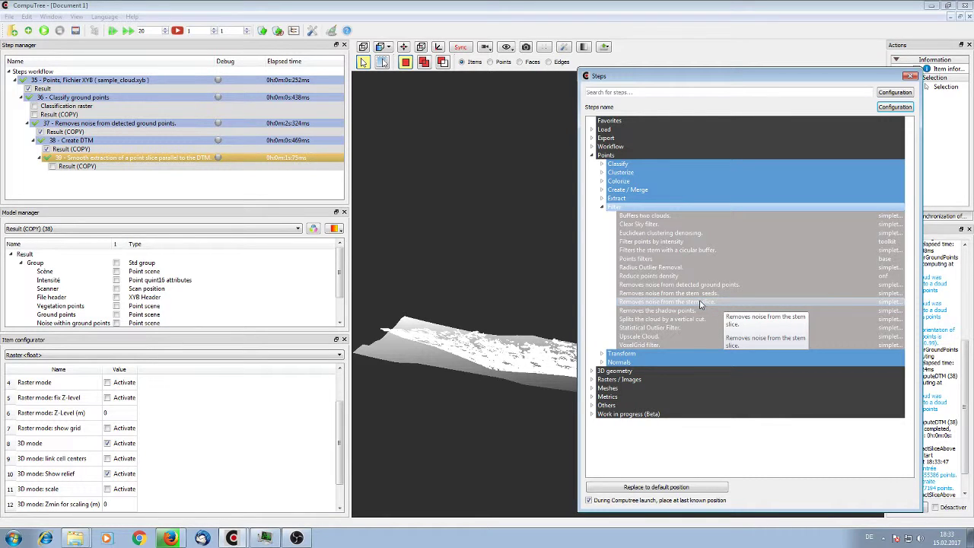
Step: Add the stem-slice noise filter on step 39's result, using denoised ground points as Ground cloud
{"action": "double_click", "coordinate": [701, 302]}
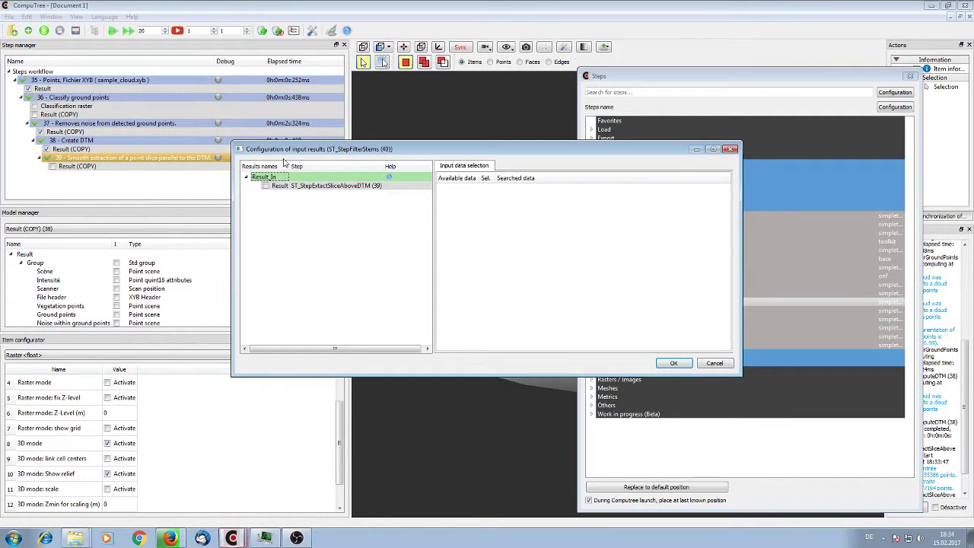
{"action": "left_click", "coordinate": [265, 186]}
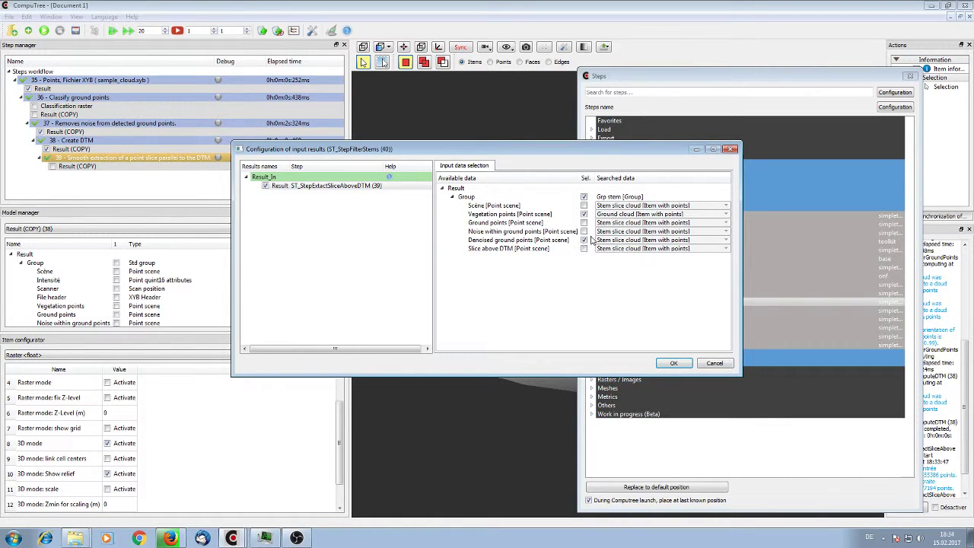
{"action": "left_click", "coordinate": [601, 243]}
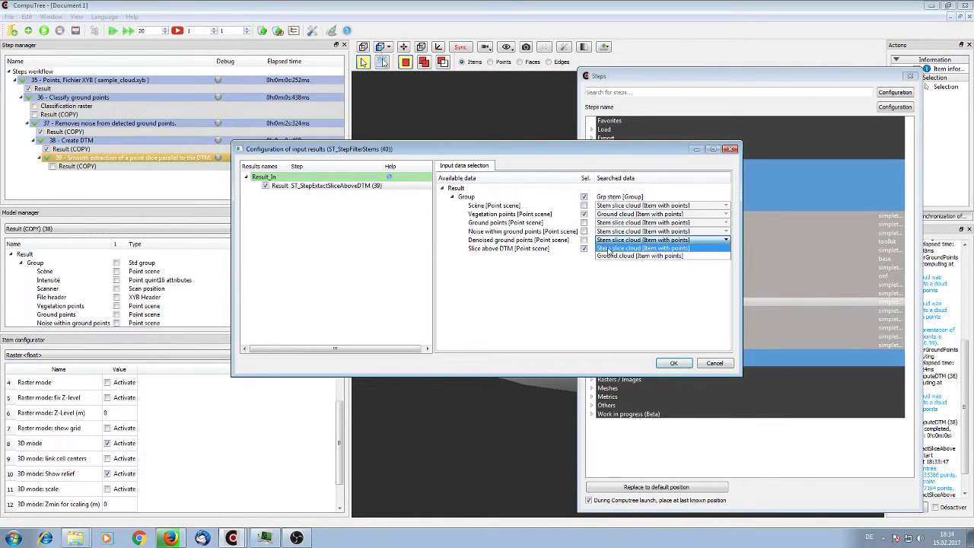
{"action": "left_click", "coordinate": [639, 257]}
{"action": "left_click", "coordinate": [583, 240]}
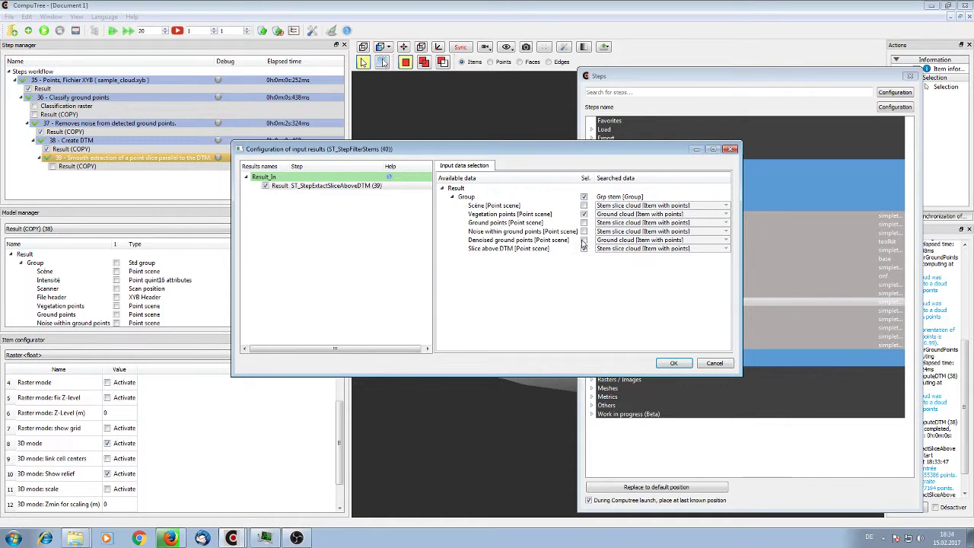
{"action": "left_click", "coordinate": [673, 362]}
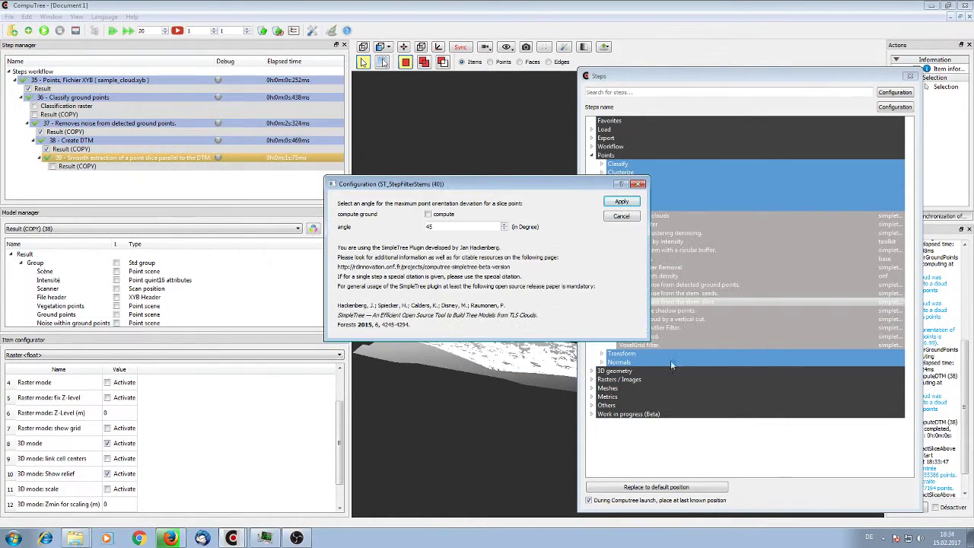
Step: Keep the 45° maximum angle and enable ground computation for the stem filter
{"action": "left_click", "coordinate": [427, 214]}
{"action": "left_click_drag", "start_coordinate": [498, 184], "coordinate": [296, 95]}
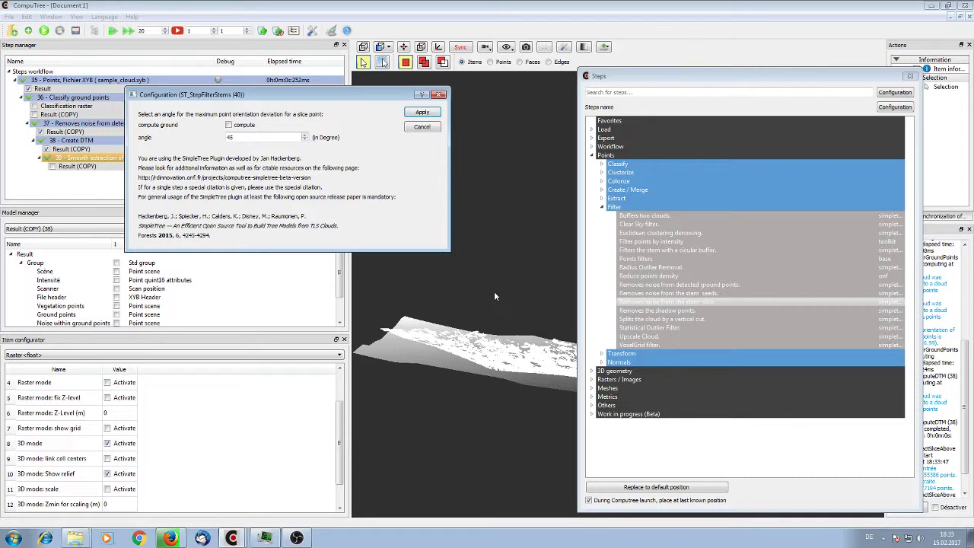
{"action": "left_click_drag", "start_coordinate": [301, 137], "coordinate": [207, 134]}
{"action": "left_click", "coordinate": [229, 125]}
{"action": "left_click", "coordinate": [229, 124]}
{"action": "left_click_drag", "start_coordinate": [238, 137], "coordinate": [204, 139]}
{"action": "left_click", "coordinate": [229, 124]}
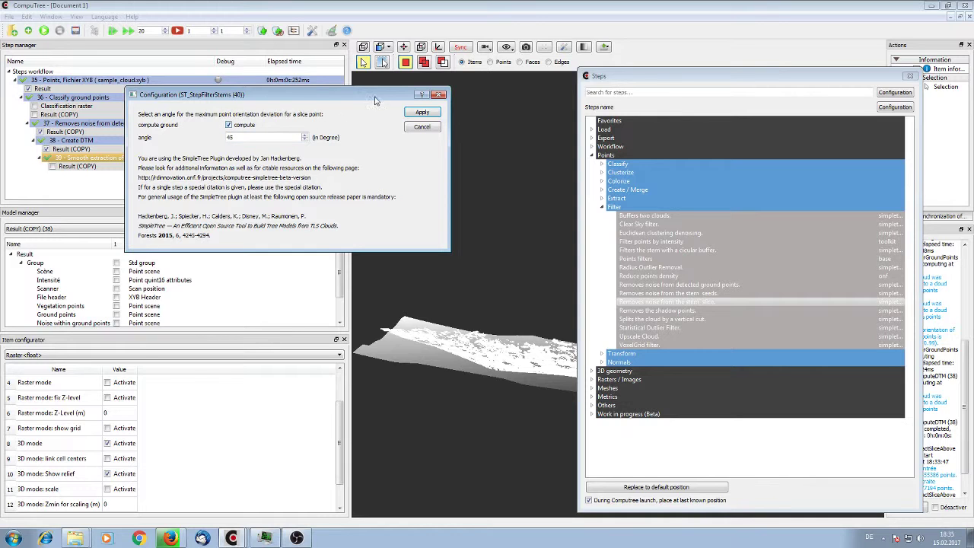
Step: Add step 40, then browse the Extract, Clusterize, Colorize, Create/Merge and Filter step categories
{"action": "left_click", "coordinate": [421, 113]}
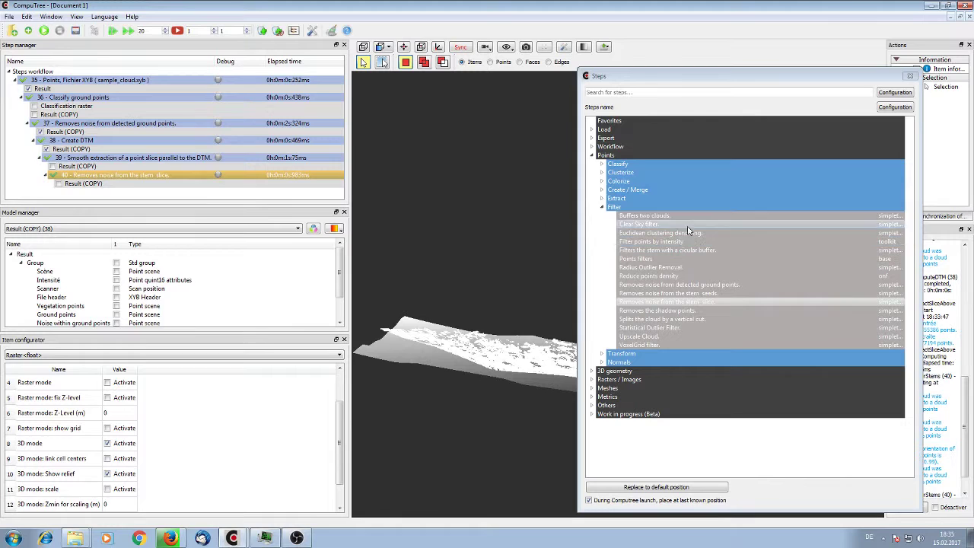
{"action": "left_click", "coordinate": [658, 196]}
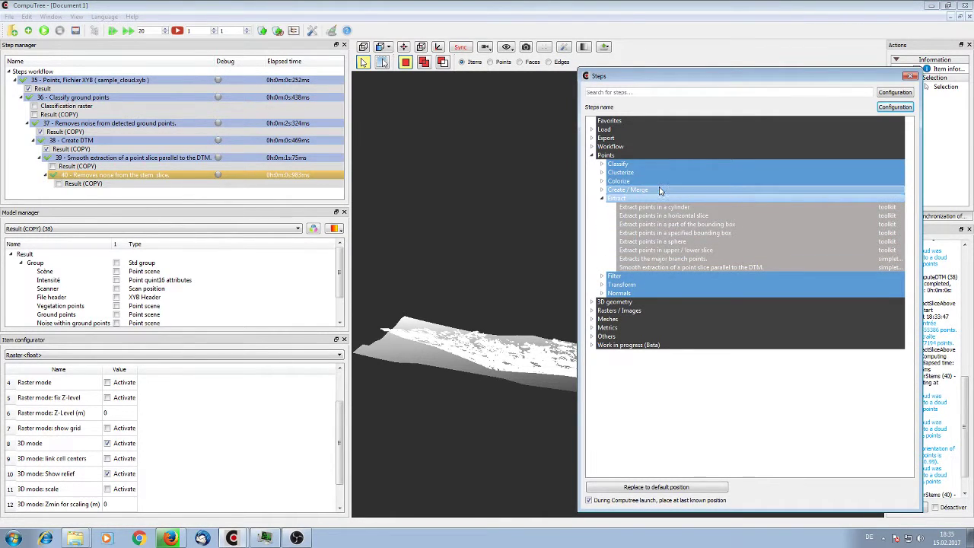
{"action": "left_click", "coordinate": [656, 174]}
{"action": "left_click", "coordinate": [656, 174]}
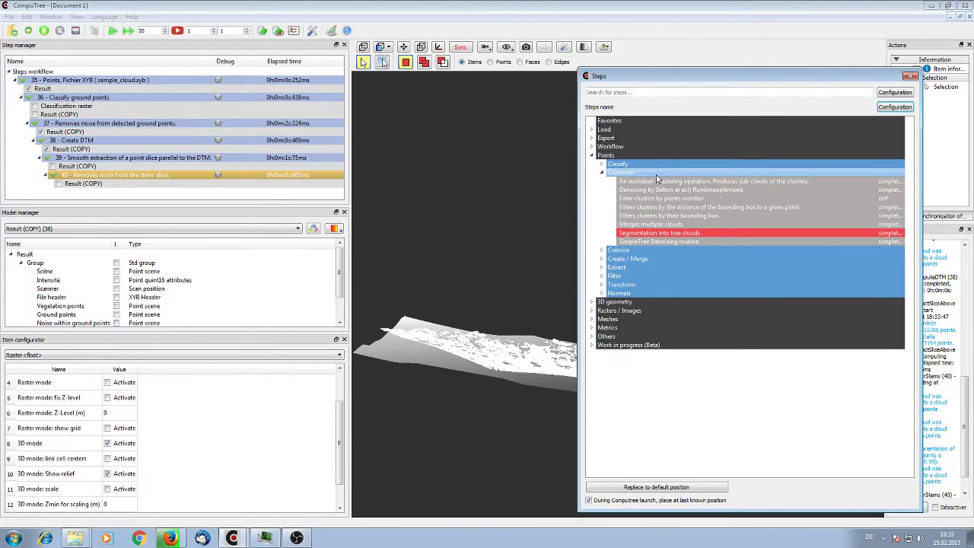
{"action": "left_click", "coordinate": [658, 249]}
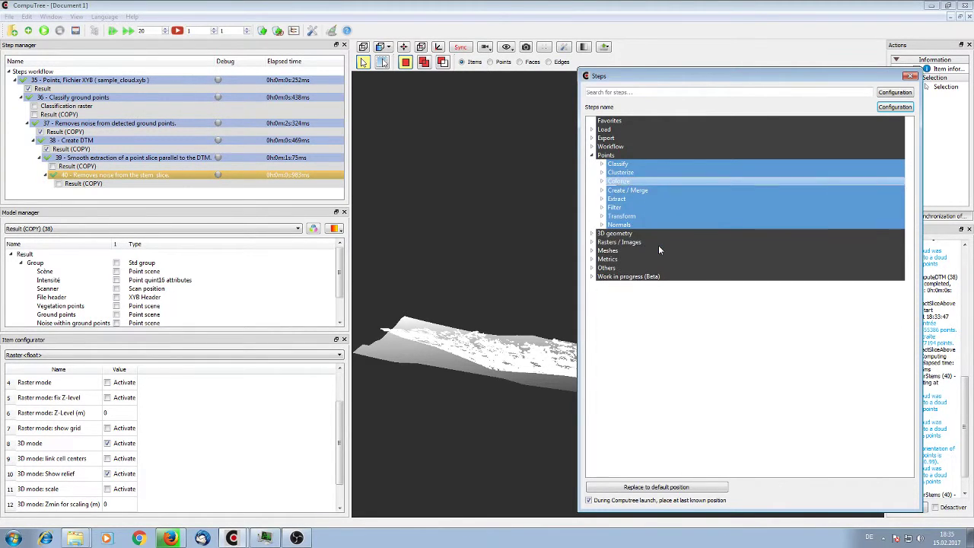
{"action": "left_click", "coordinate": [660, 222]}
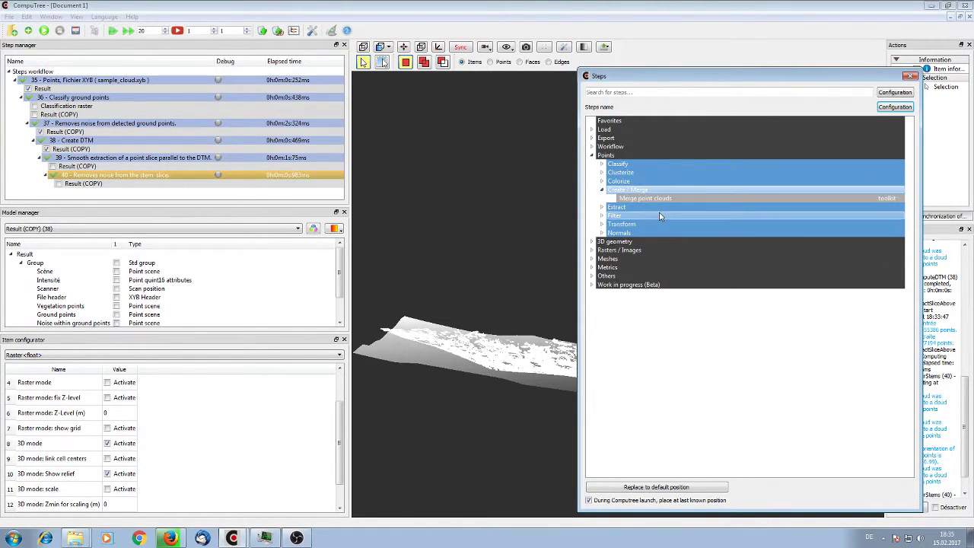
{"action": "left_click", "coordinate": [653, 216]}
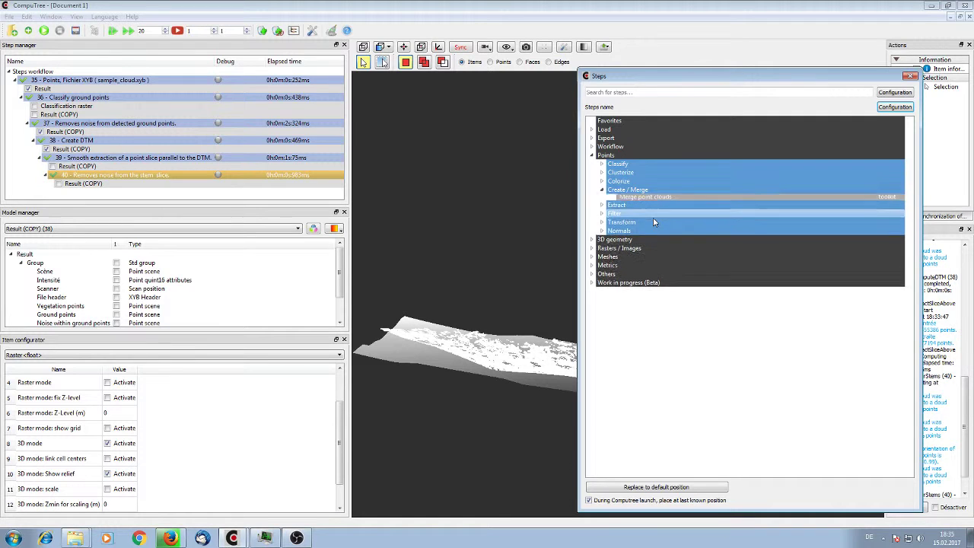
Step: Add Extract largest cluster on step 40's Denoised Stem slice with 0.1 m clustering distance
{"action": "double_click", "coordinate": [669, 233]}
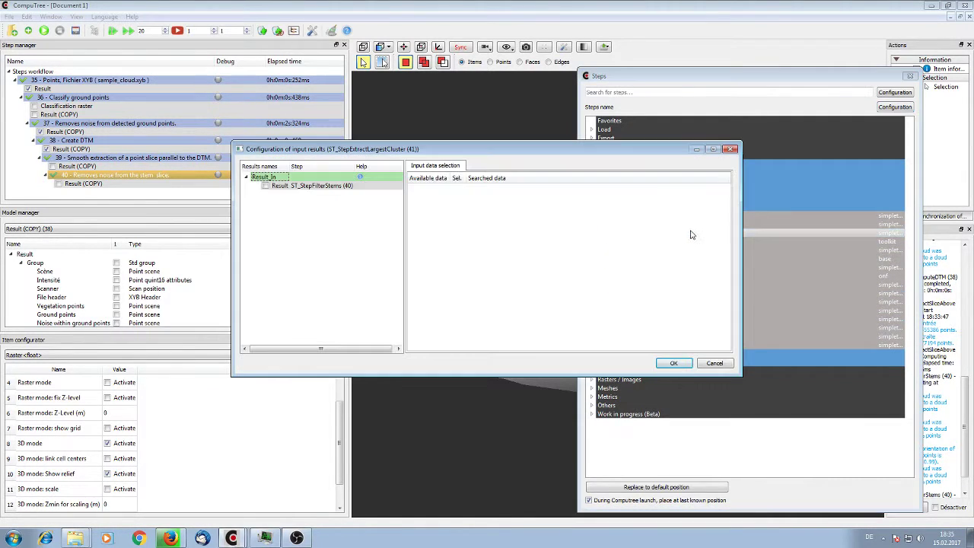
{"action": "left_click", "coordinate": [265, 186]}
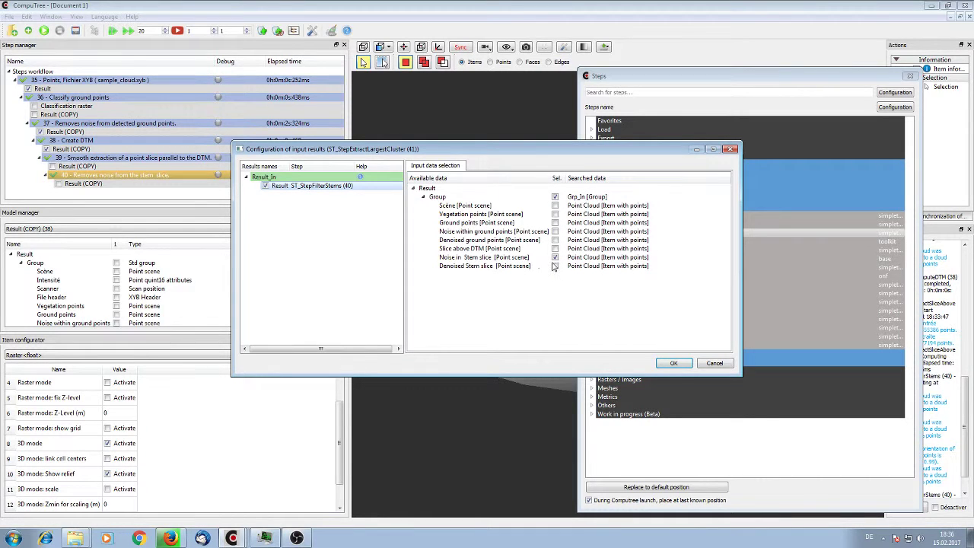
{"action": "left_click", "coordinate": [555, 266]}
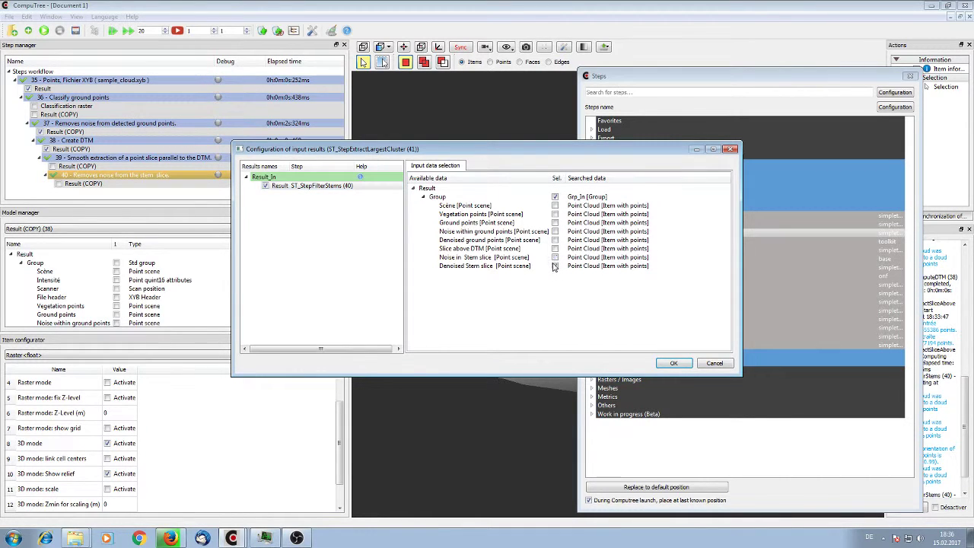
{"action": "left_click", "coordinate": [674, 363]}
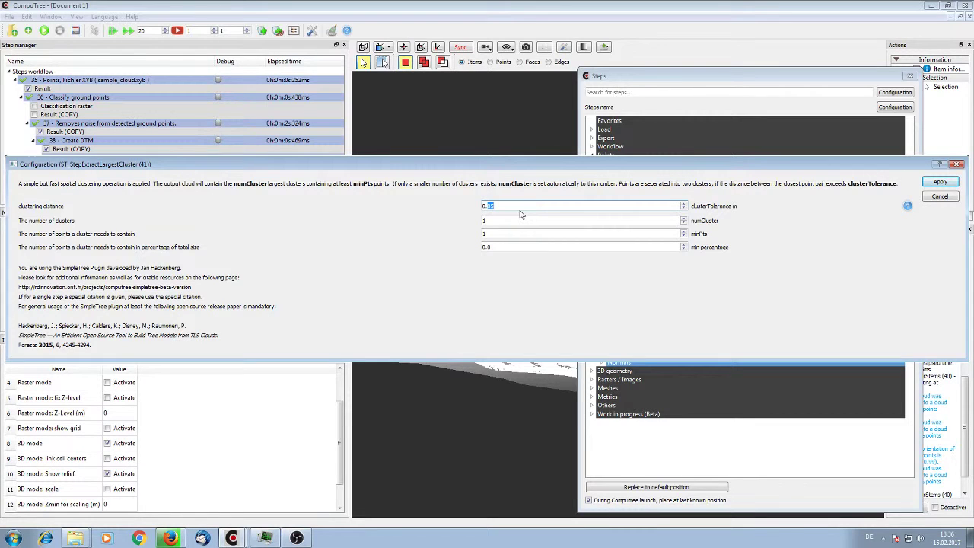
{"action": "type", "text": "1"}
{"action": "left_click", "coordinate": [940, 182]}
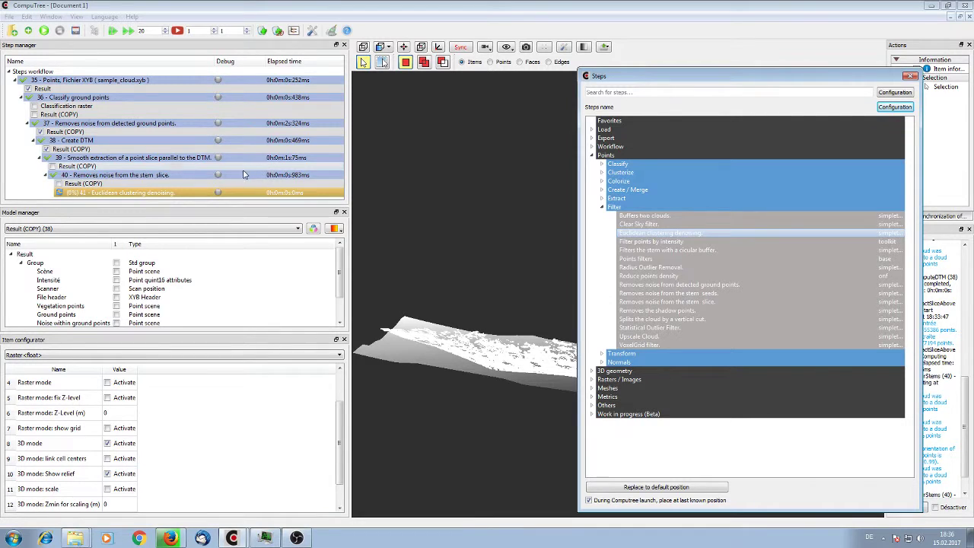
Step: Show only step 40's Slice above DTM cloud, hiding ground points and DTM_ST, and close Steps
{"action": "left_click", "coordinate": [59, 184]}
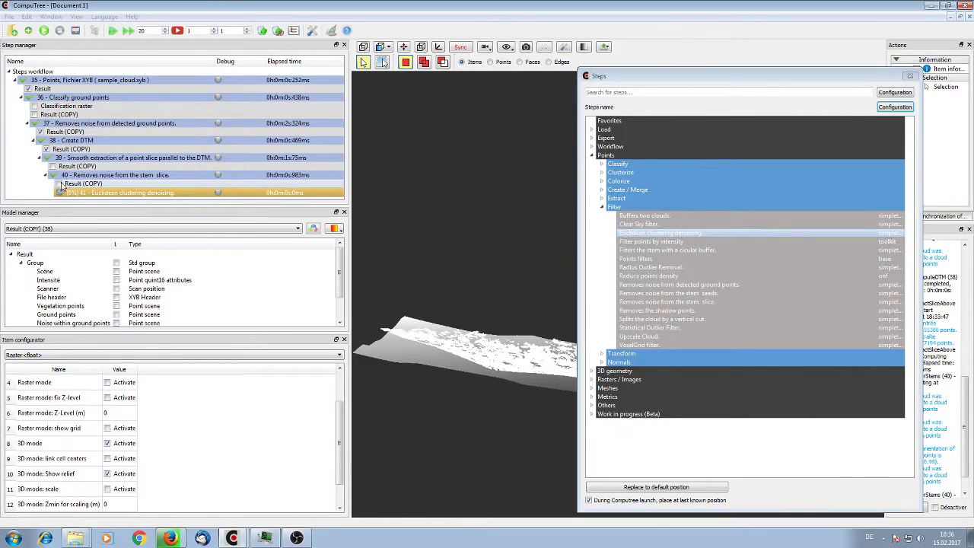
{"action": "scroll", "coordinate": [119, 304], "scroll_direction": "down", "scroll_amount": 2}
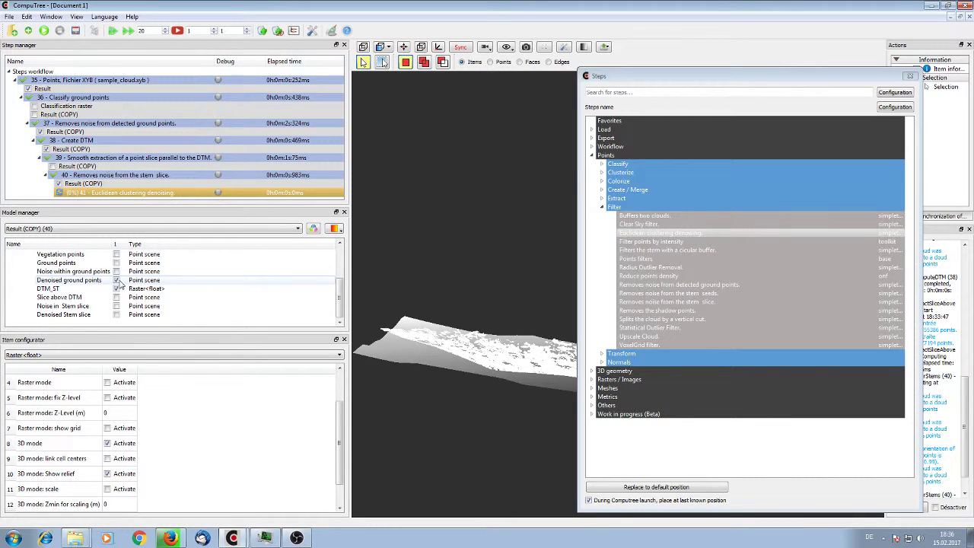
{"action": "left_click", "coordinate": [116, 280]}
{"action": "left_click", "coordinate": [116, 288]}
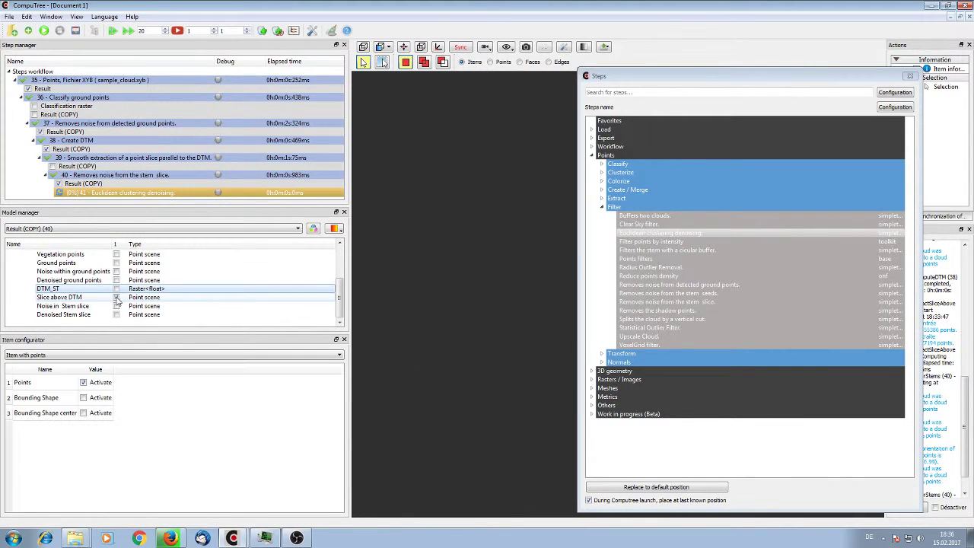
{"action": "left_click", "coordinate": [116, 297]}
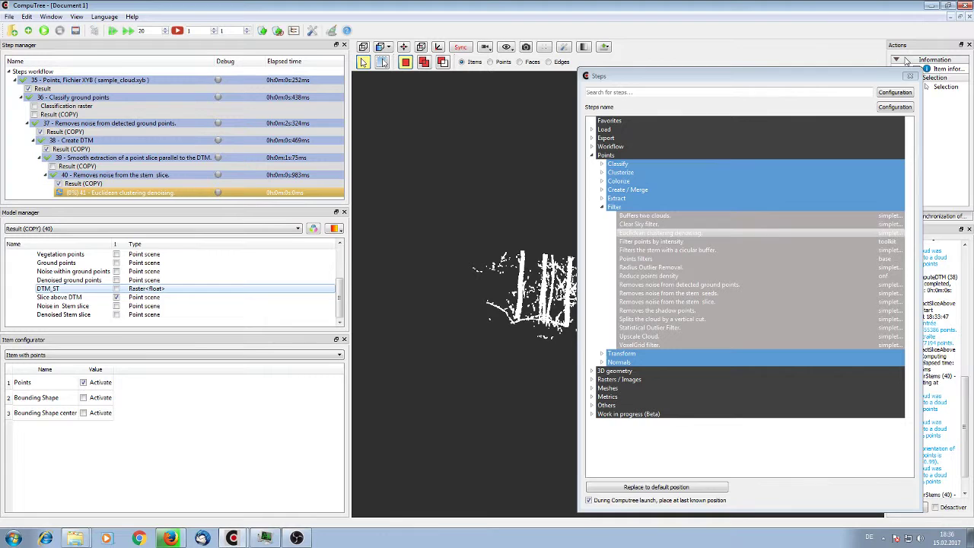
{"action": "left_click", "coordinate": [909, 76]}
Step: Compare the slice and stem noise clouds over the DTM, ending with DTM_ST and Denoised Stem slice shown
{"action": "mouse_move", "coordinate": [624, 243]}
{"action": "left_mouse_down"}
{"action": "mouse_move", "coordinate": [657, 230]}
{"action": "mouse_move", "coordinate": [631, 243]}
{"action": "left_mouse_up"}
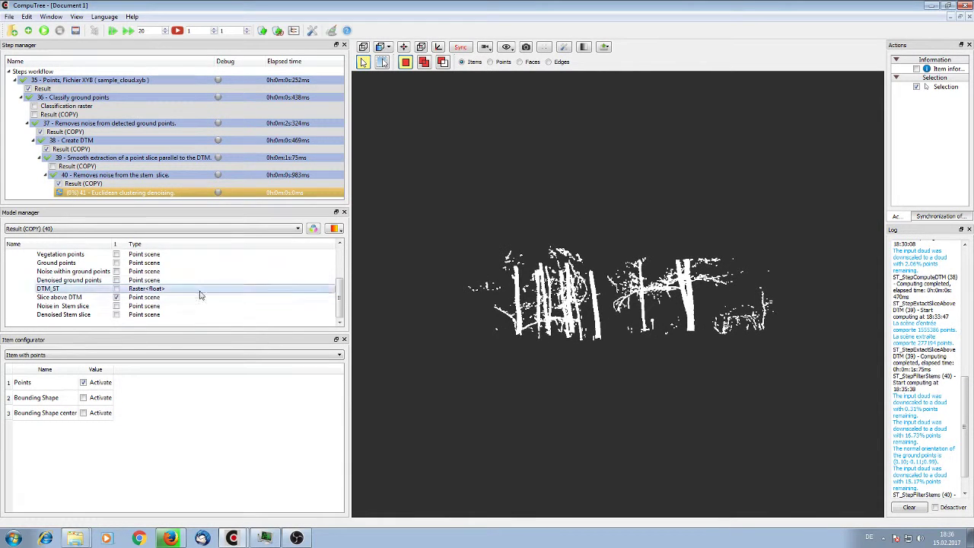
{"action": "left_click", "coordinate": [116, 289]}
{"action": "left_click_drag", "start_coordinate": [465, 264], "coordinate": [427, 293]}
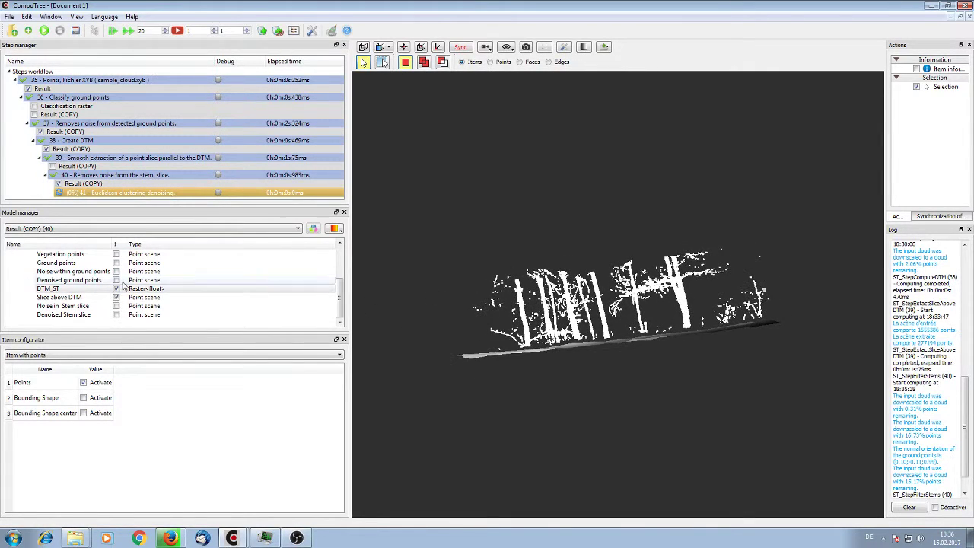
{"action": "left_click", "coordinate": [116, 297]}
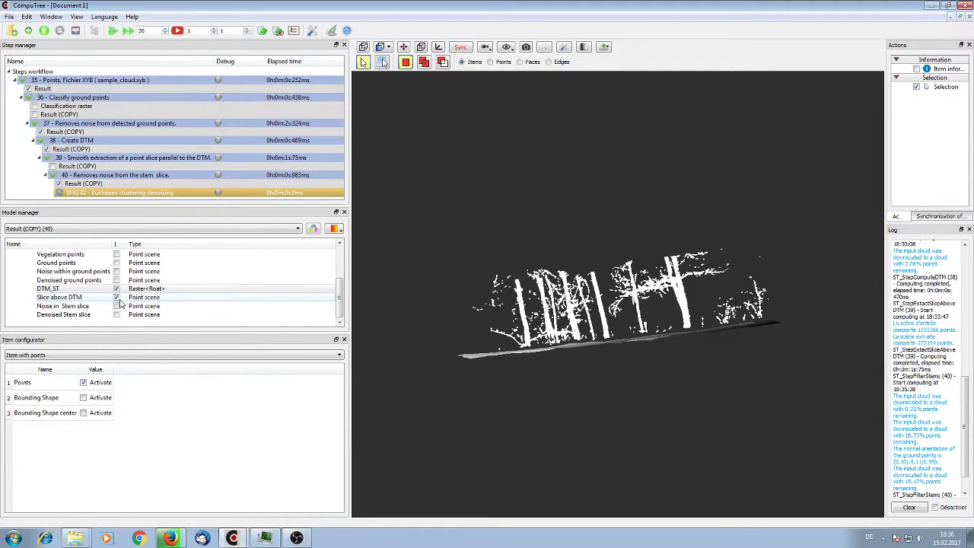
{"action": "left_click", "coordinate": [117, 297]}
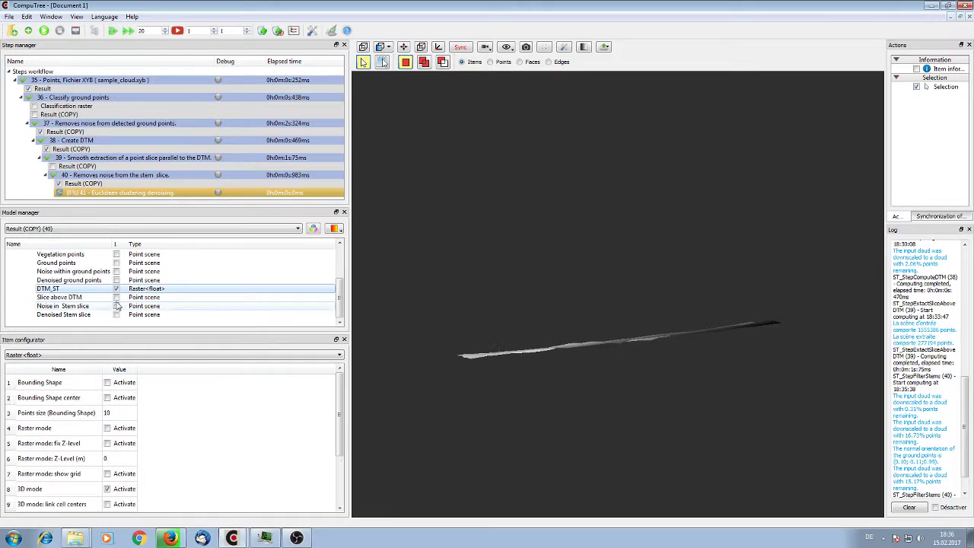
{"action": "left_click", "coordinate": [116, 306]}
{"action": "left_click_drag", "start_coordinate": [578, 243], "coordinate": [601, 242]}
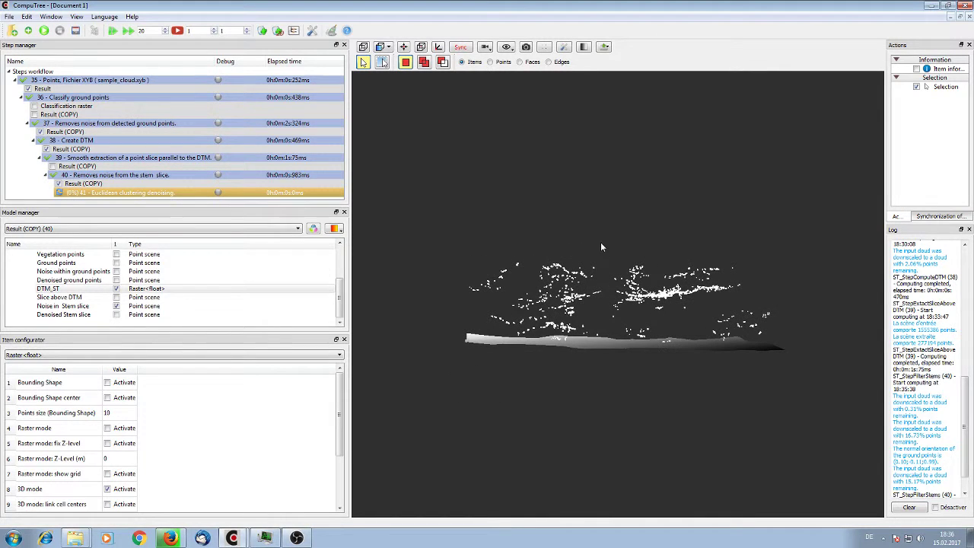
{"action": "left_click", "coordinate": [125, 306]}
{"action": "left_click", "coordinate": [116, 314]}
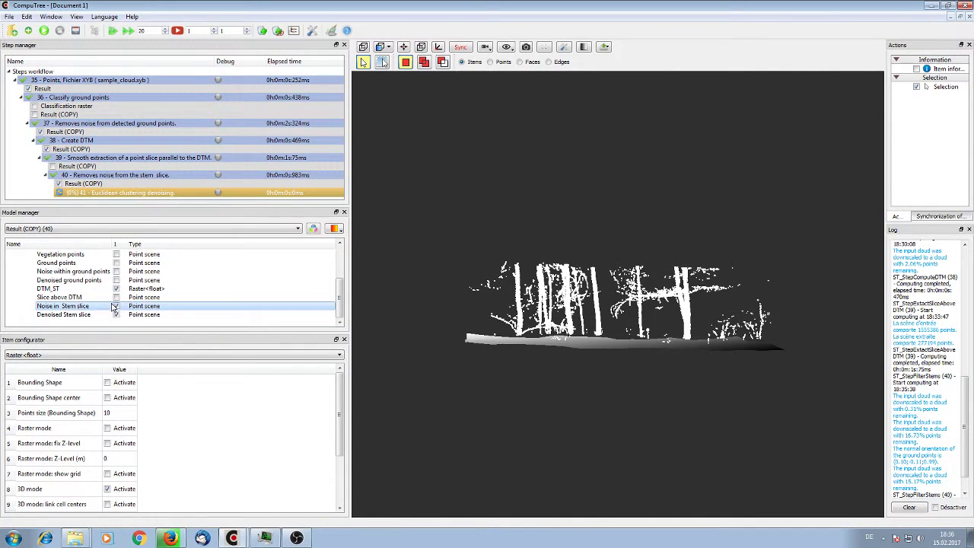
{"action": "left_click", "coordinate": [116, 306]}
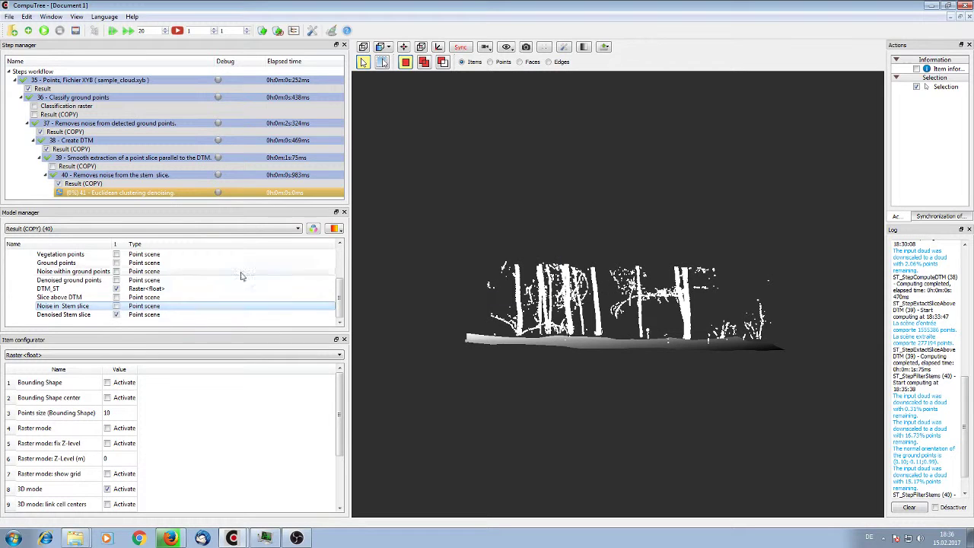
{"action": "left_click_drag", "start_coordinate": [593, 320], "coordinate": [600, 260]}
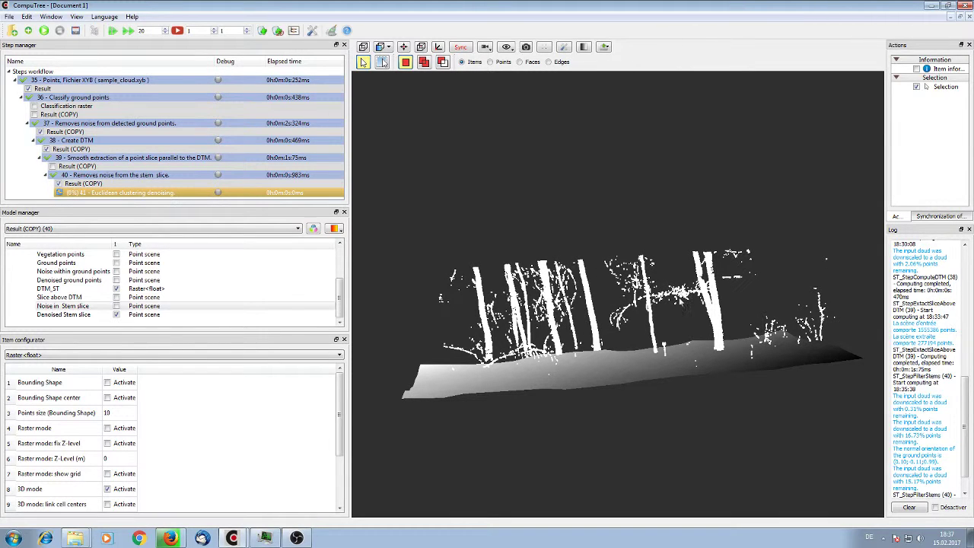
Step: Display step 41's Largest_Clusters cloud on the DTM with the Denoised Stem slice hidden
{"action": "left_click", "coordinate": [122, 192]}
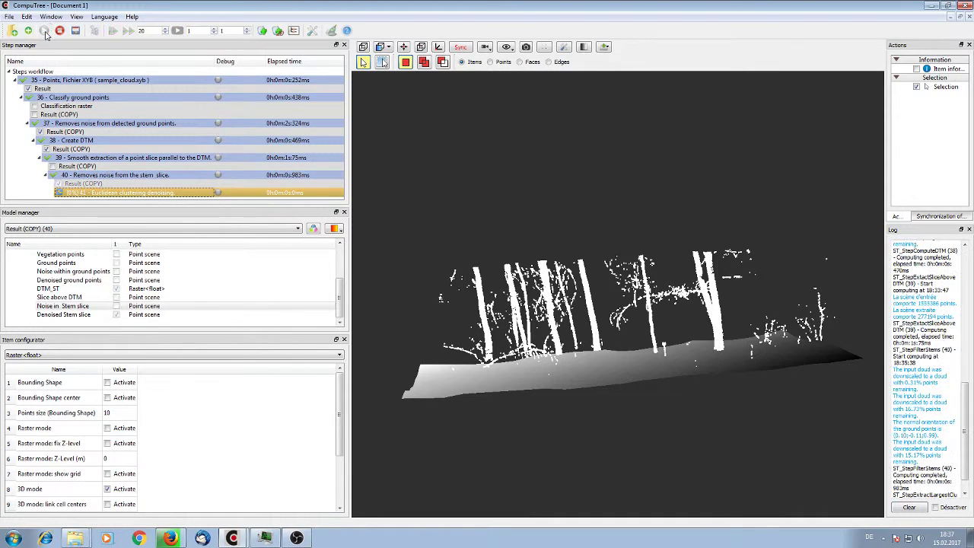
{"action": "scroll", "coordinate": [110, 124], "scroll_direction": "down", "scroll_amount": 1}
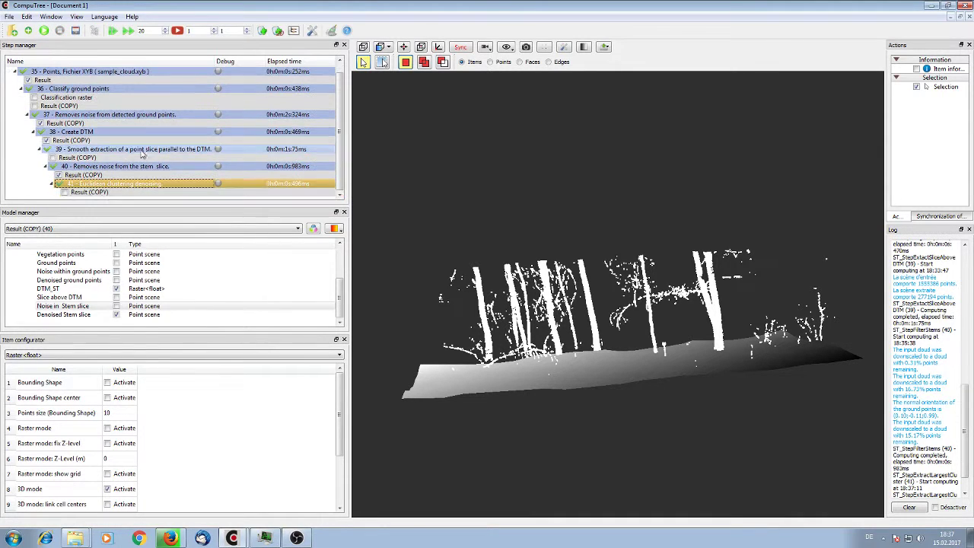
{"action": "left_click", "coordinate": [65, 193]}
{"action": "scroll", "coordinate": [114, 296], "scroll_direction": "down", "scroll_amount": 1}
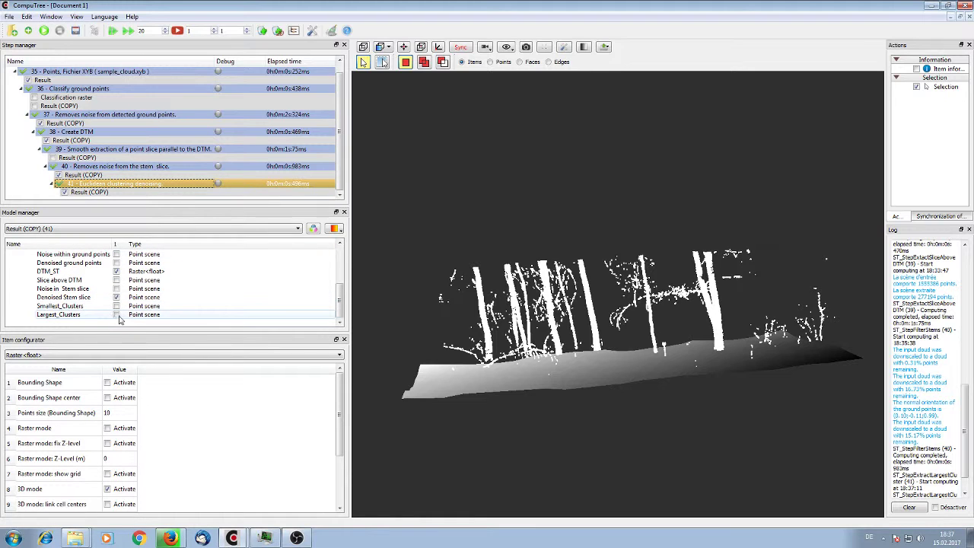
{"action": "left_click", "coordinate": [117, 315]}
{"action": "left_click", "coordinate": [116, 297]}
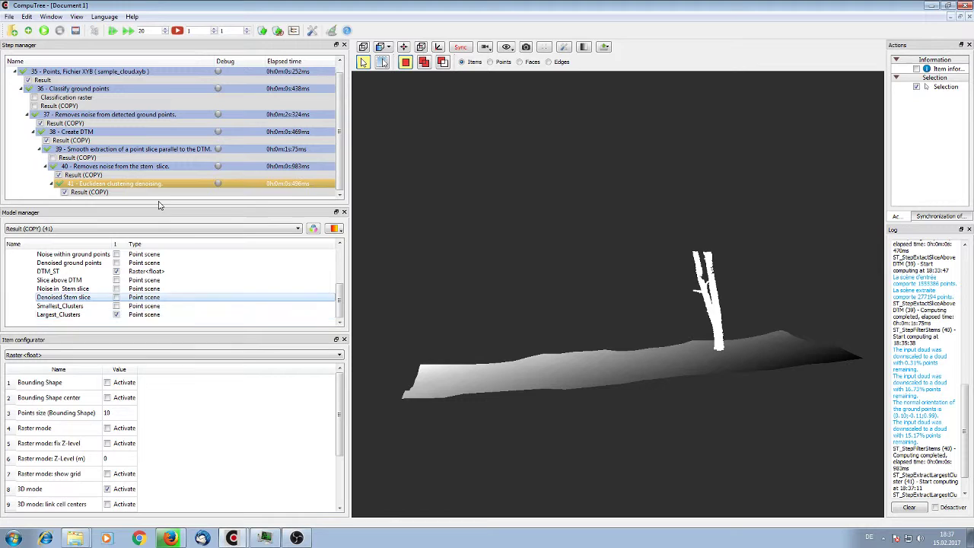
Step: Reconfigure step 41 to keep up to 1000 clusters of at least 1 point at 0.10 m distance
{"action": "right_click", "coordinate": [118, 187]}
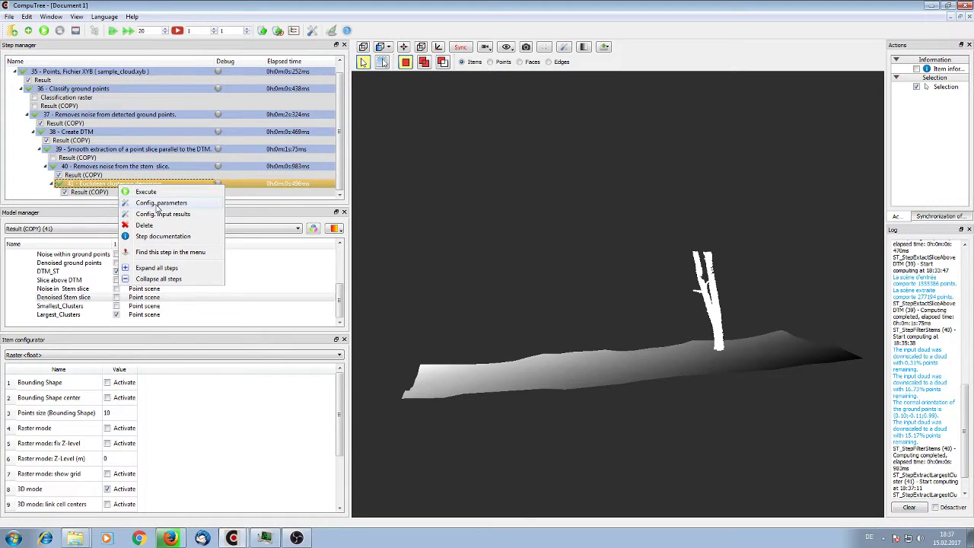
{"action": "left_click", "coordinate": [157, 204]}
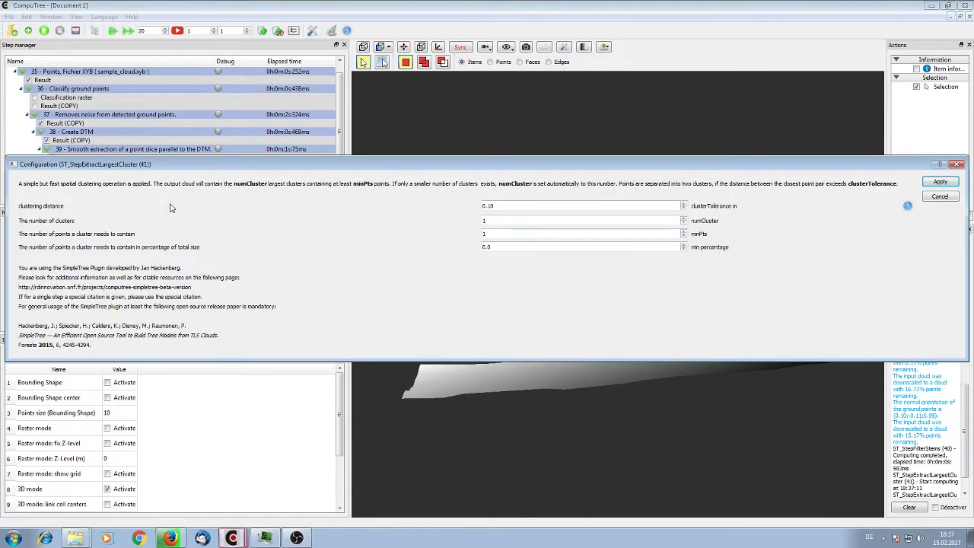
{"action": "left_click", "coordinate": [497, 220]}
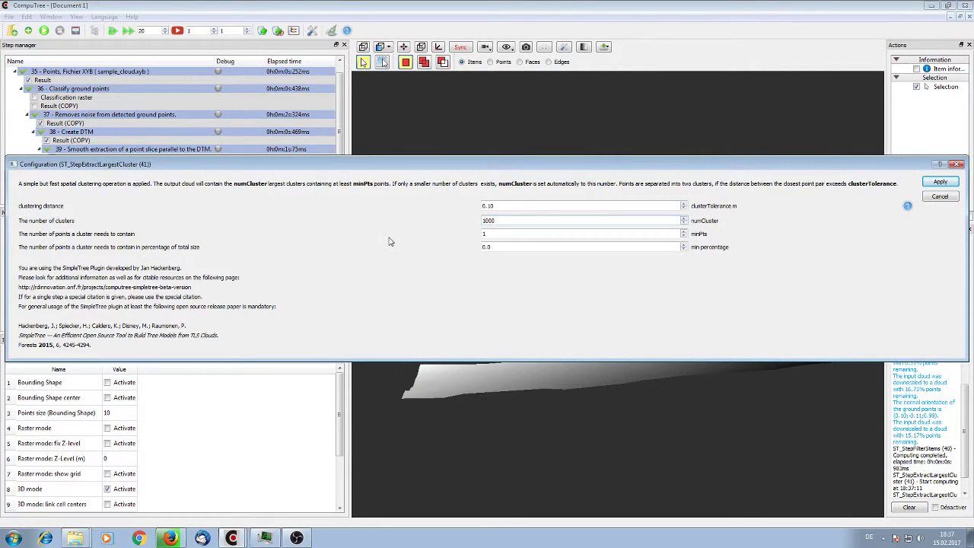
{"action": "double_click", "coordinate": [498, 236]}
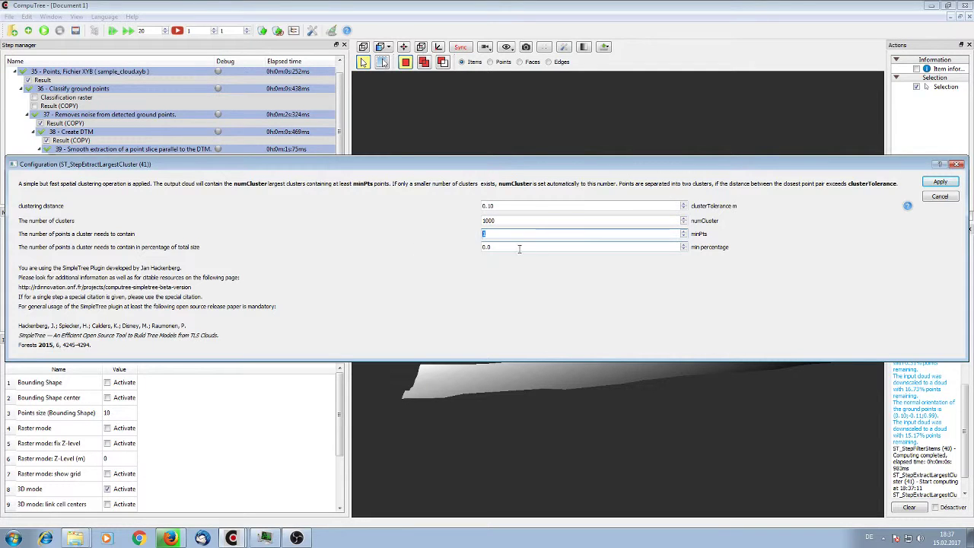
{"action": "key", "text": "Tab"}
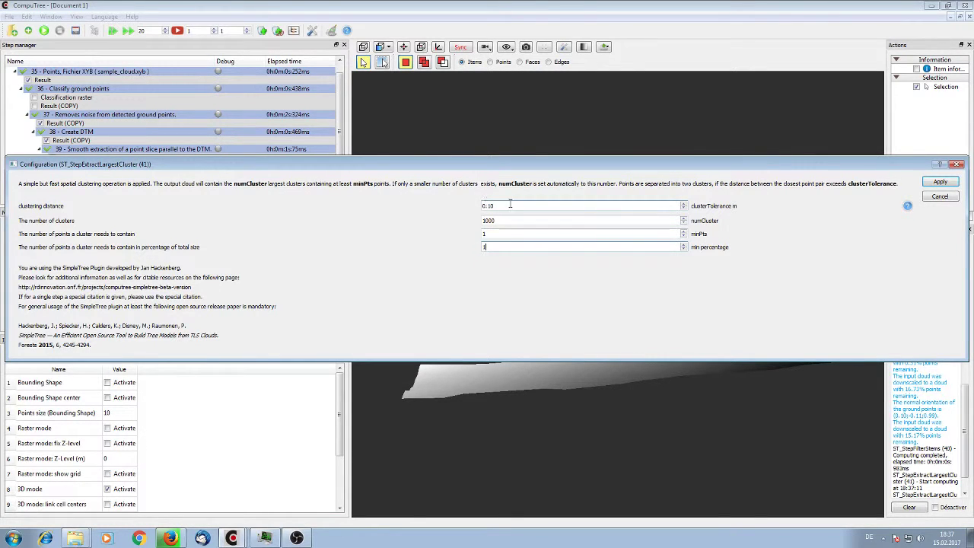
{"action": "left_click", "coordinate": [940, 181]}
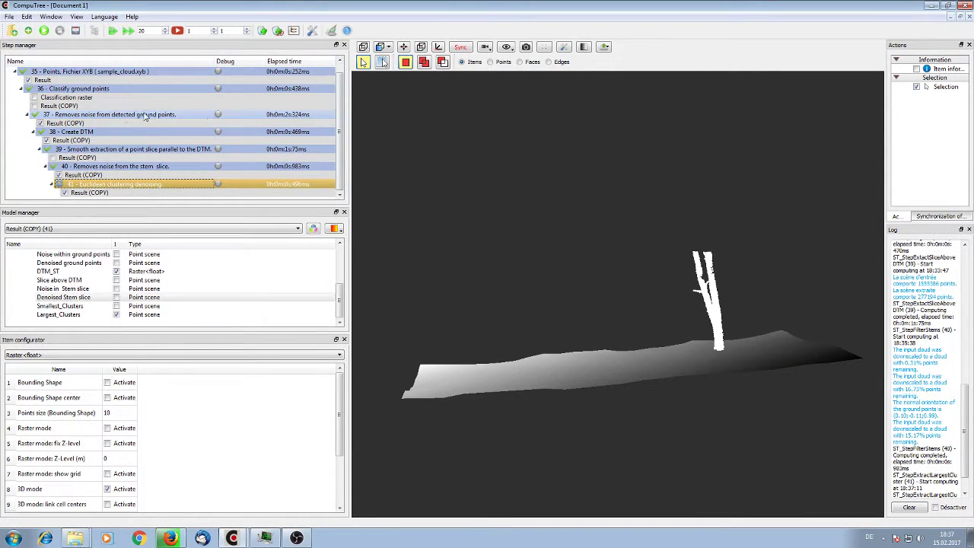
Step: Rerun step 41 and show only its Largest_Clusters stems, hiding the Denoised Stem slice
{"action": "left_click", "coordinate": [43, 30]}
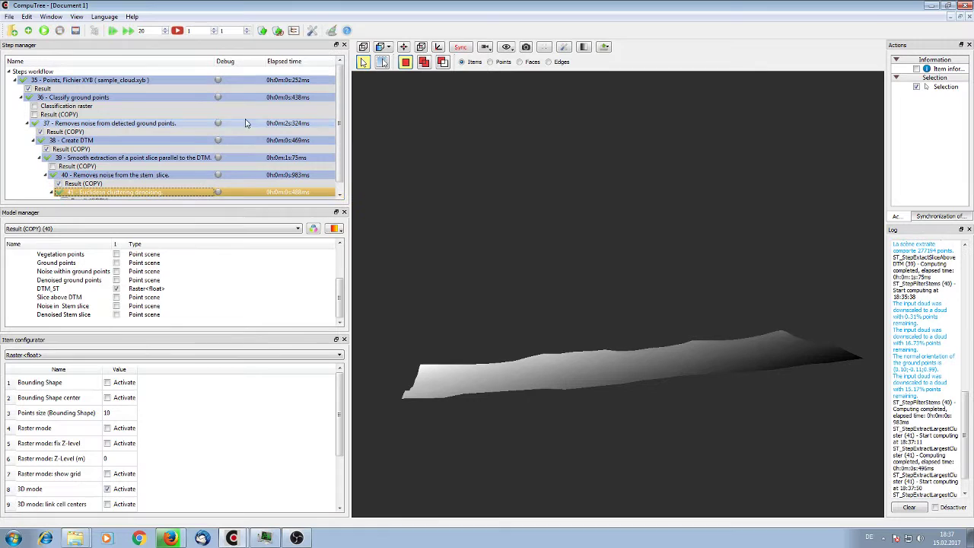
{"action": "left_click", "coordinate": [120, 319]}
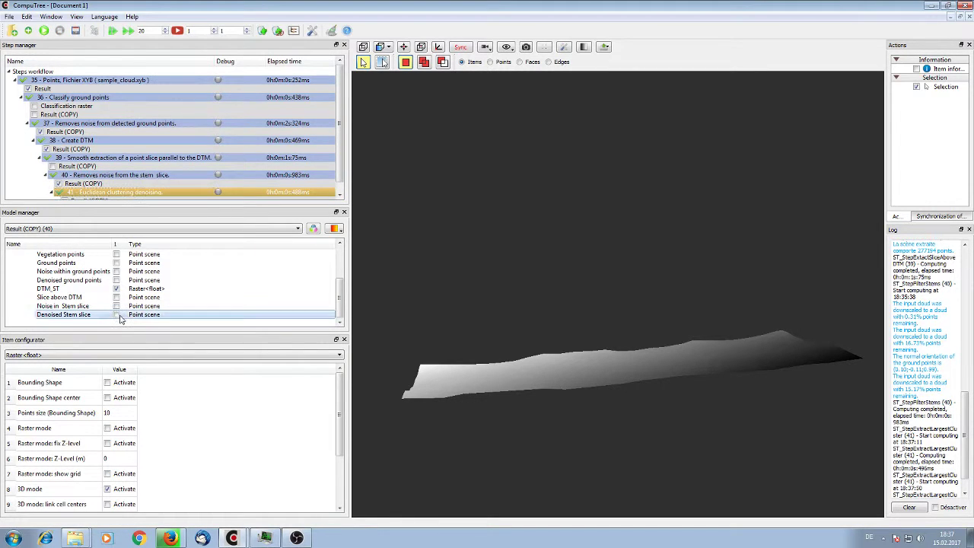
{"action": "left_click", "coordinate": [117, 315]}
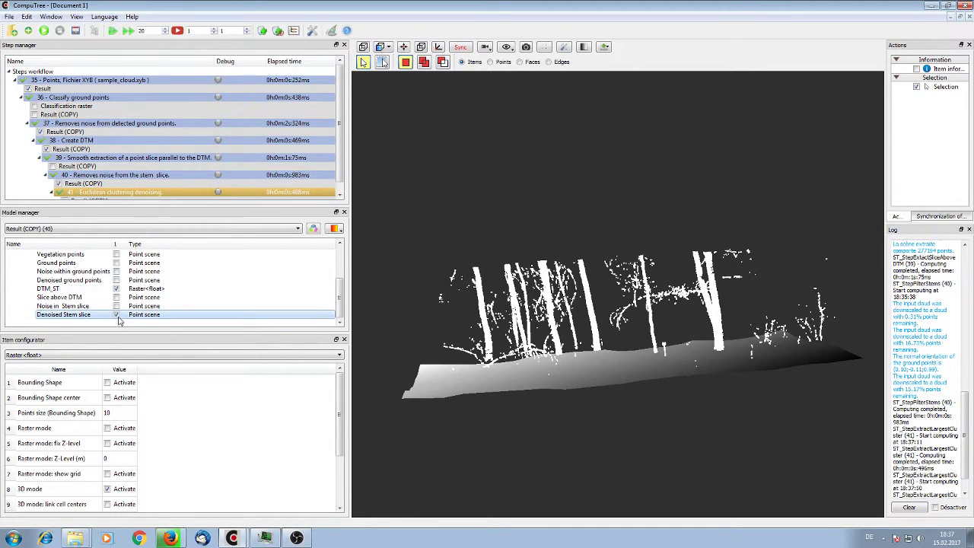
{"action": "scroll", "coordinate": [152, 196], "scroll_direction": "down", "scroll_amount": 1}
{"action": "left_click", "coordinate": [66, 198]}
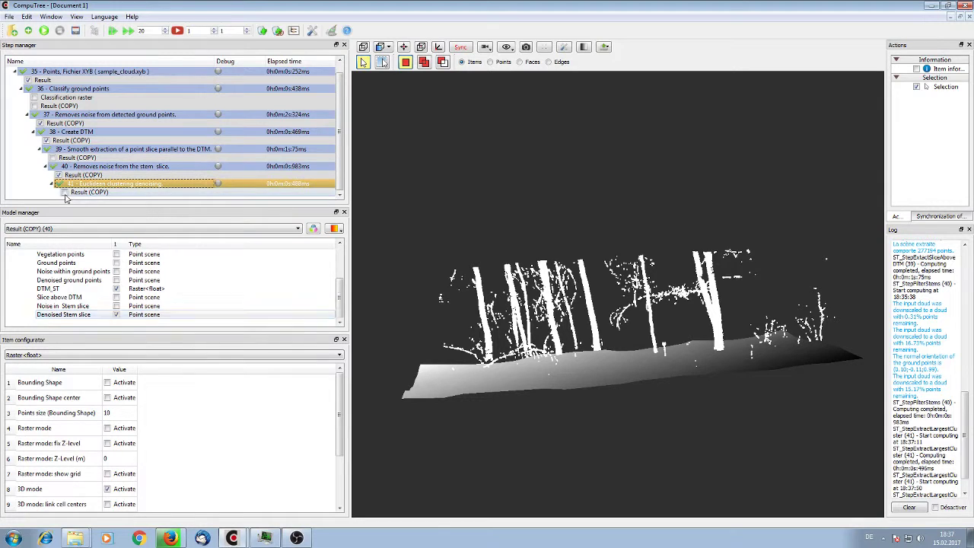
{"action": "left_click", "coordinate": [65, 193]}
{"action": "left_click", "coordinate": [116, 323]}
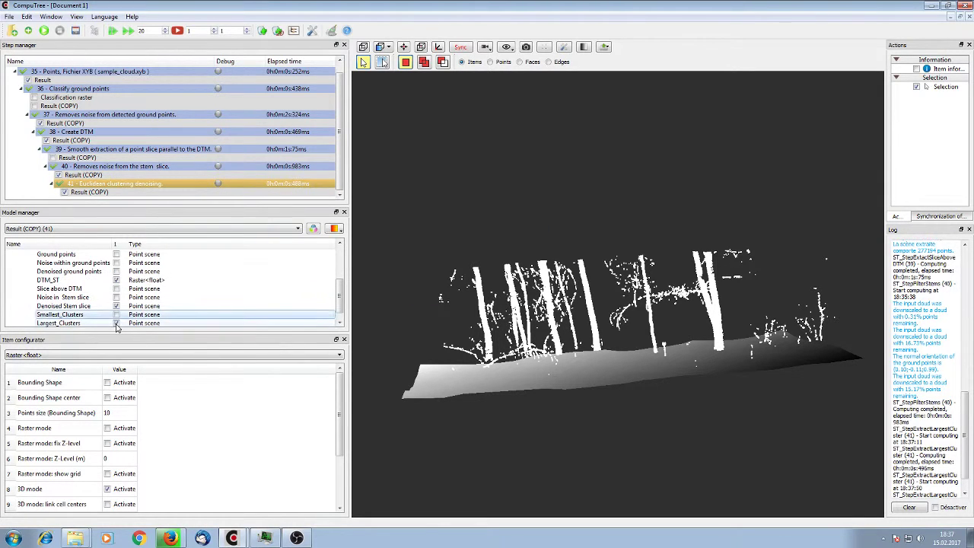
{"action": "scroll", "coordinate": [117, 312], "scroll_direction": "down", "scroll_amount": 1}
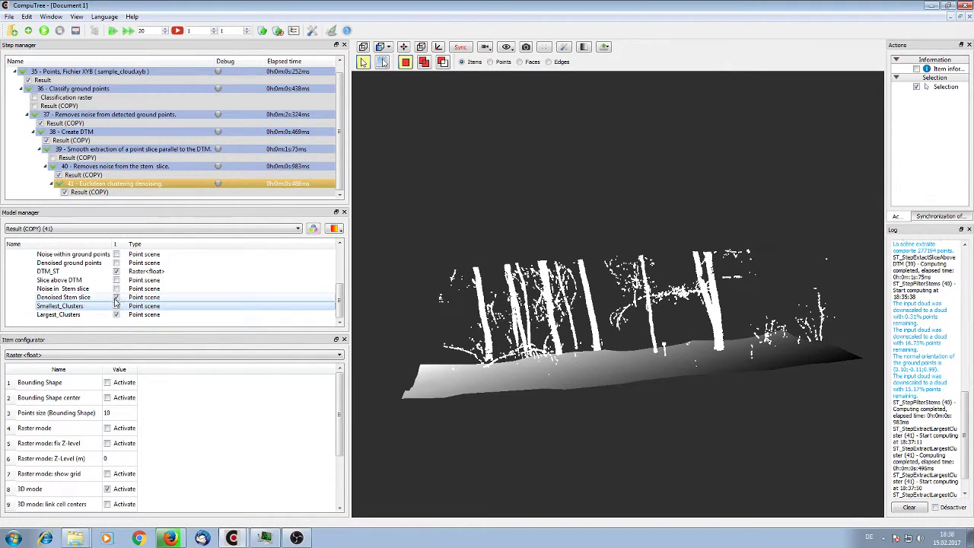
{"action": "left_click", "coordinate": [116, 297]}
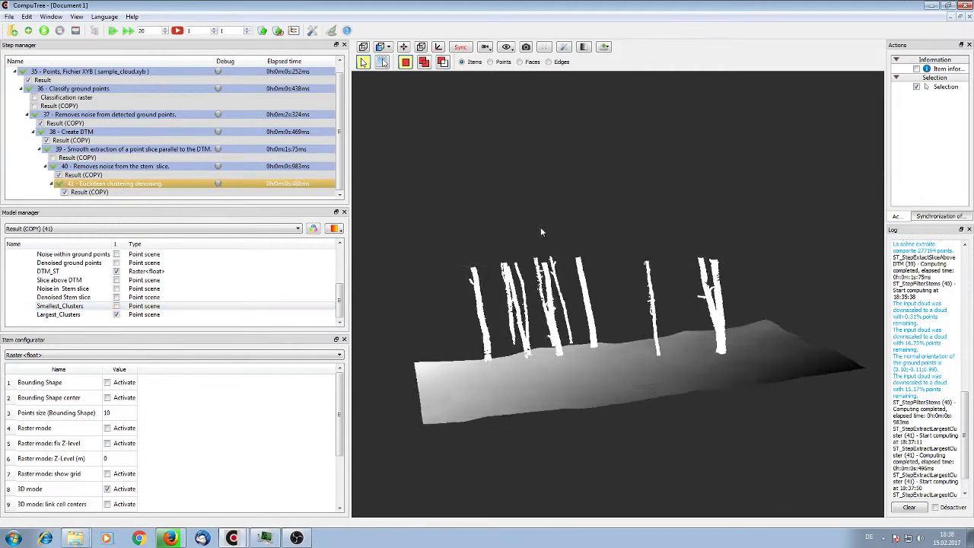
Step: Orbit around the stem clusters to inspect them, selecting step 39 as the parent step
{"action": "left_click_drag", "start_coordinate": [540, 227], "coordinate": [652, 220]}
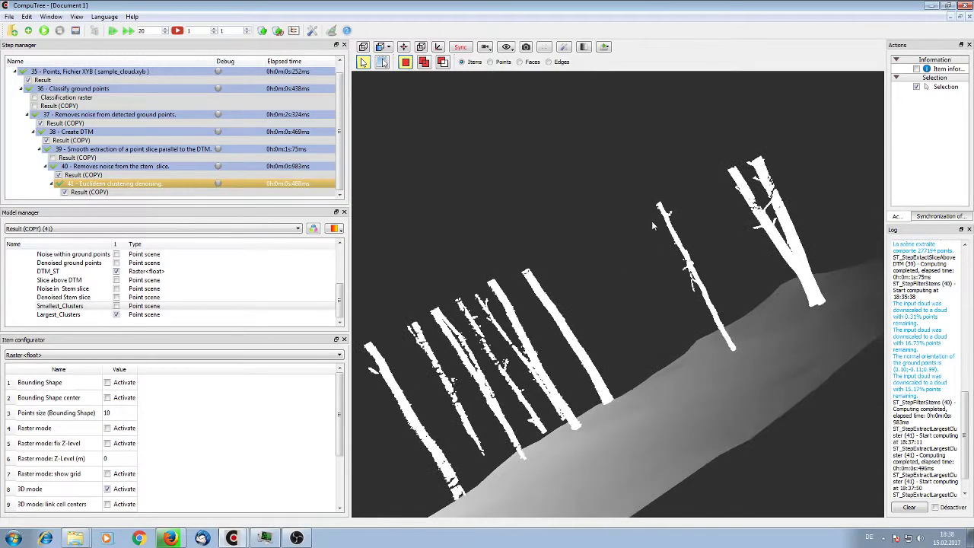
{"action": "left_click", "coordinate": [148, 151]}
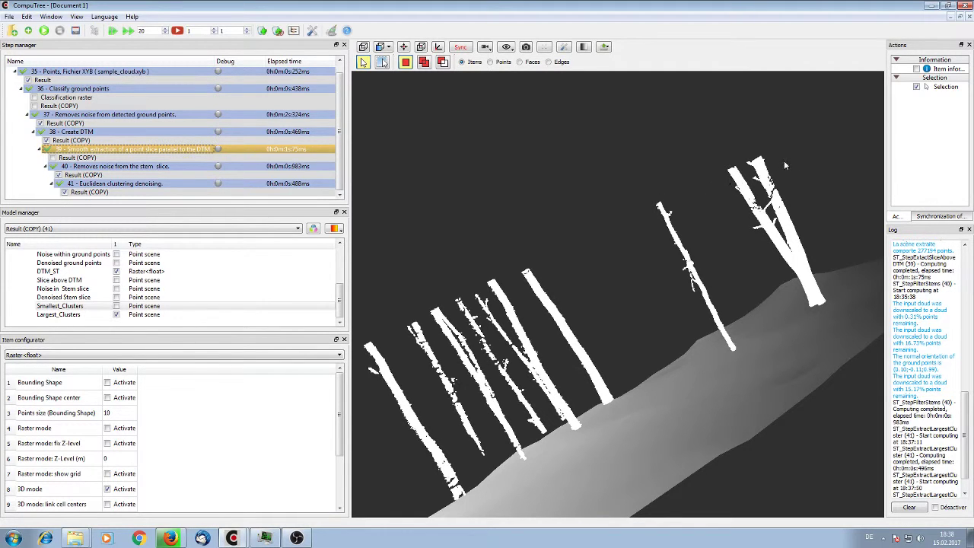
{"action": "scroll", "coordinate": [760, 171], "scroll_direction": "down", "scroll_amount": 3}
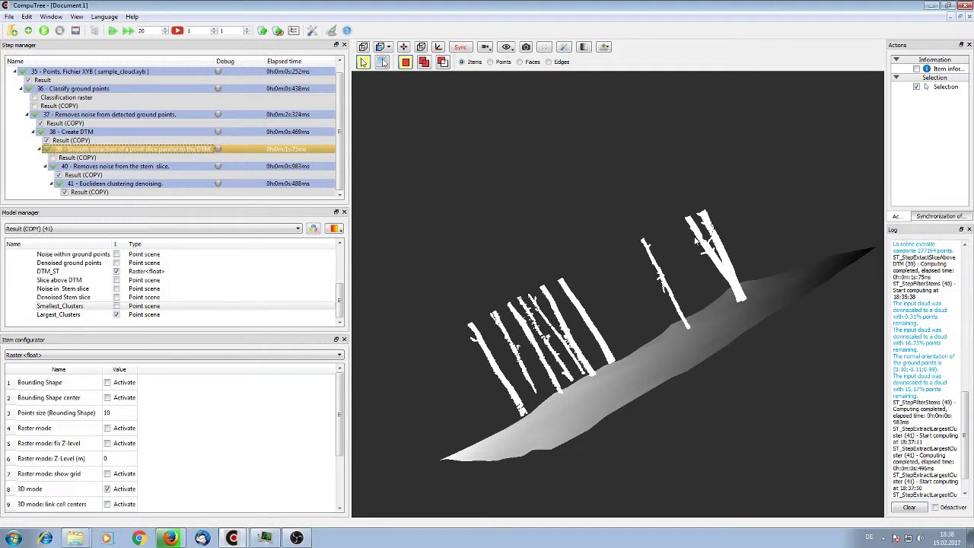
{"action": "left_click_drag", "start_coordinate": [695, 241], "coordinate": [524, 355]}
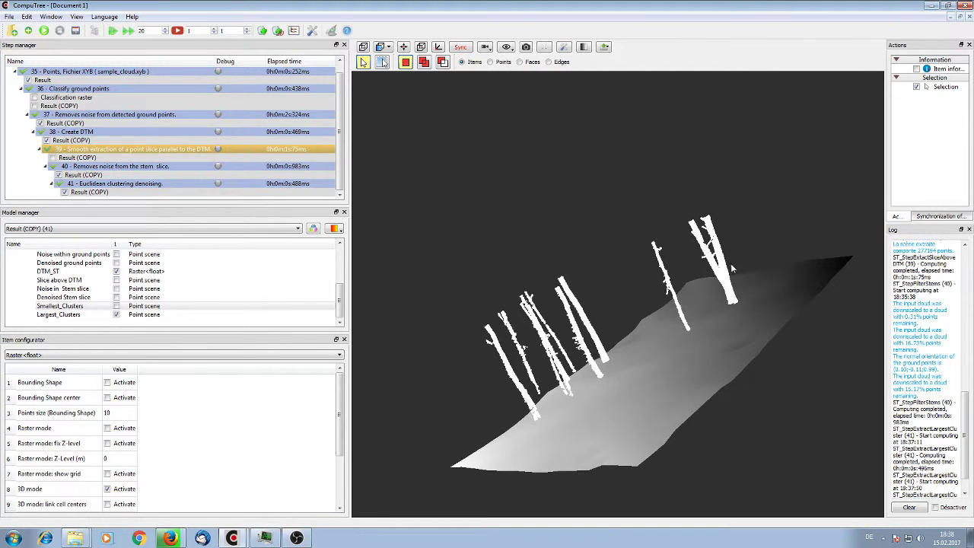
{"action": "left_click_drag", "start_coordinate": [732, 268], "coordinate": [526, 234]}
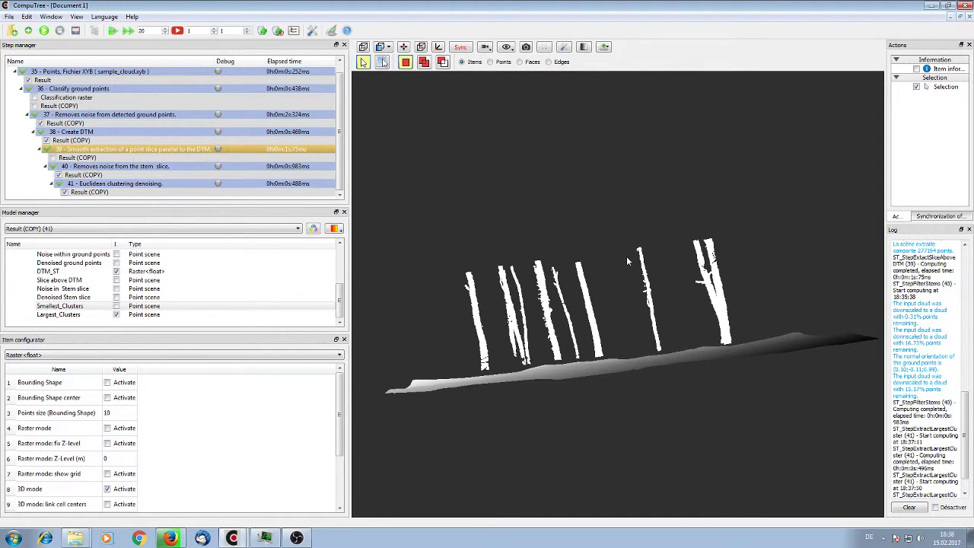
{"action": "left_click_drag", "start_coordinate": [628, 261], "coordinate": [708, 296]}
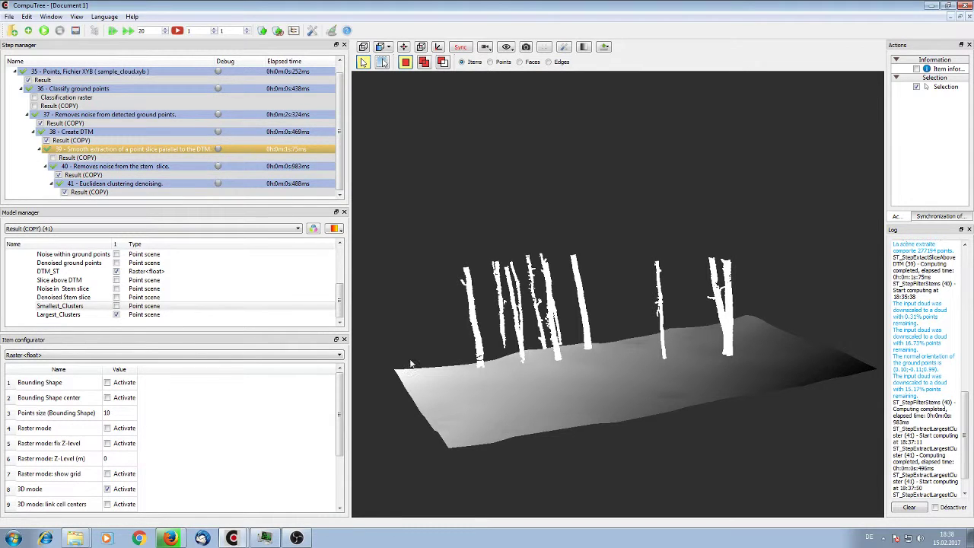
Step: Add a smooth slice extraction parallel to the DTM on step 39's DTM and Vegetation points
{"action": "left_click", "coordinate": [28, 30]}
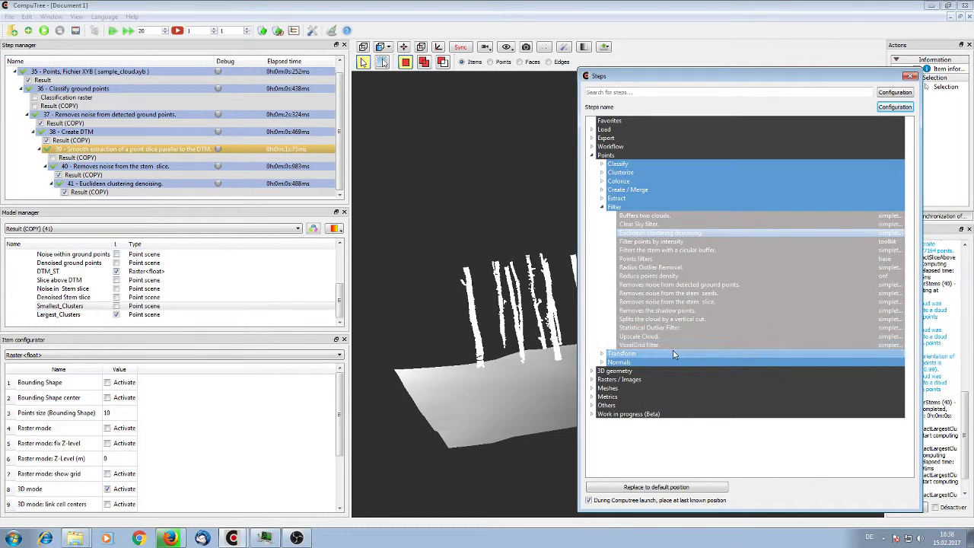
{"action": "left_click", "coordinate": [616, 198]}
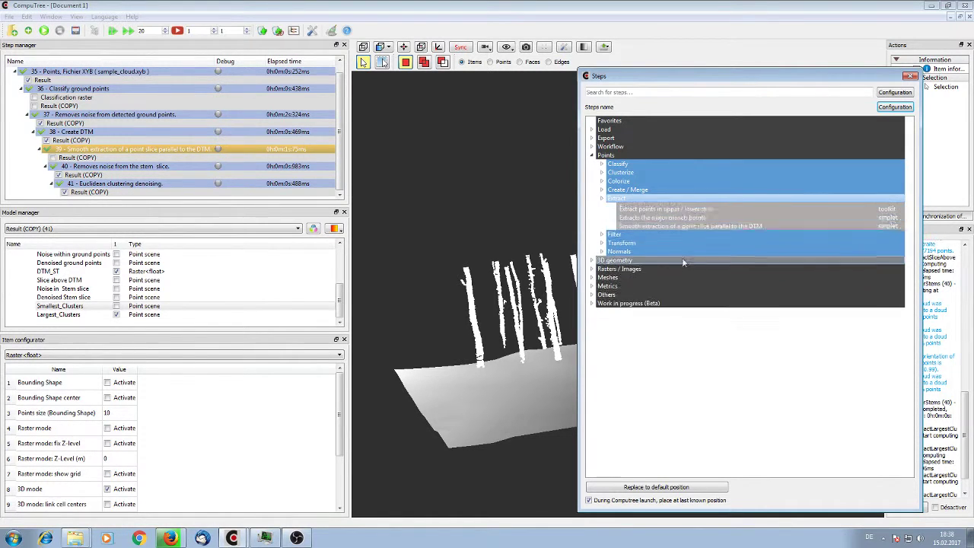
{"action": "double_click", "coordinate": [692, 270]}
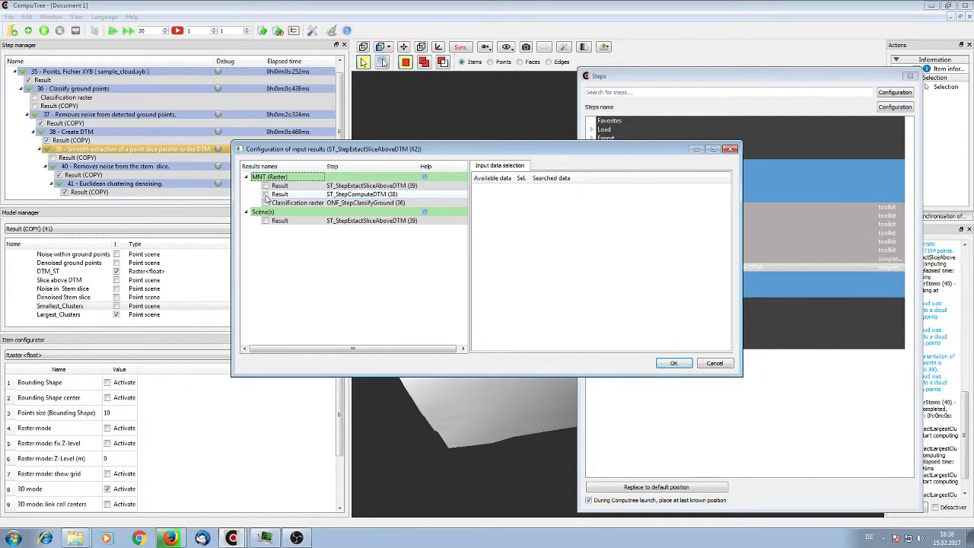
{"action": "left_click", "coordinate": [264, 185]}
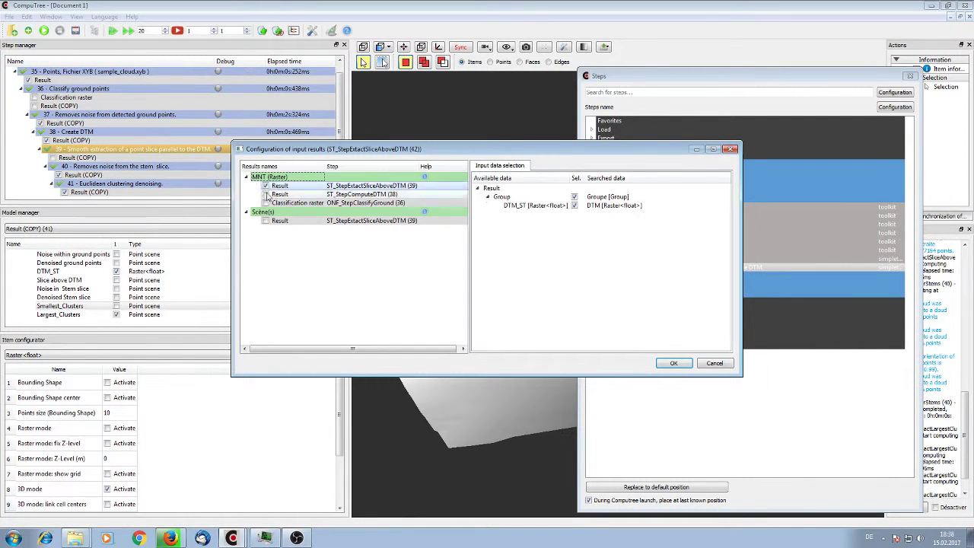
{"action": "left_click", "coordinate": [265, 221]}
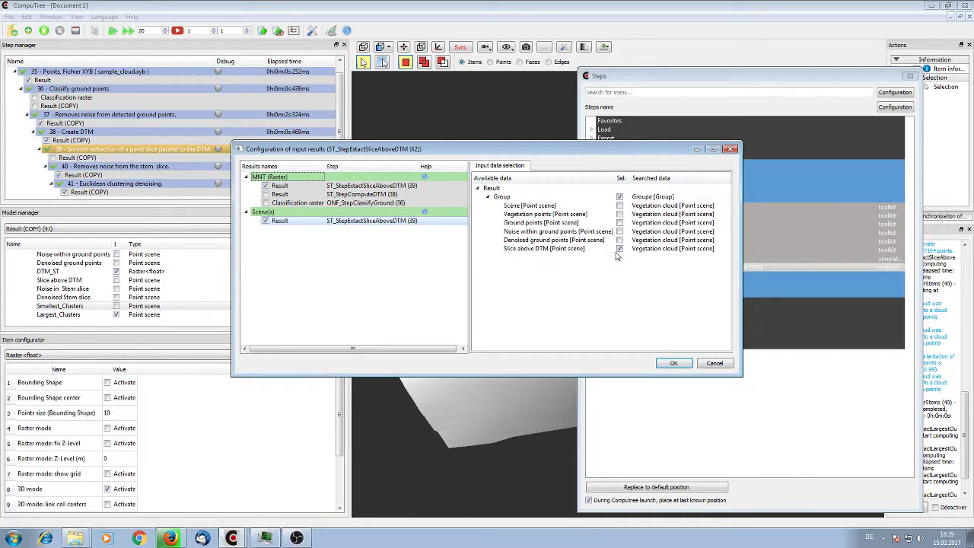
{"action": "left_click", "coordinate": [619, 215]}
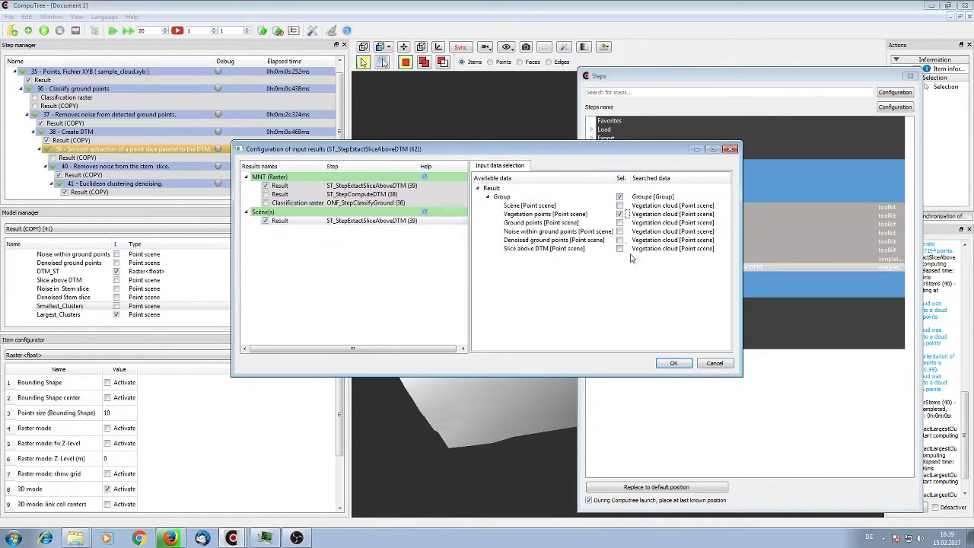
{"action": "left_click", "coordinate": [673, 363]}
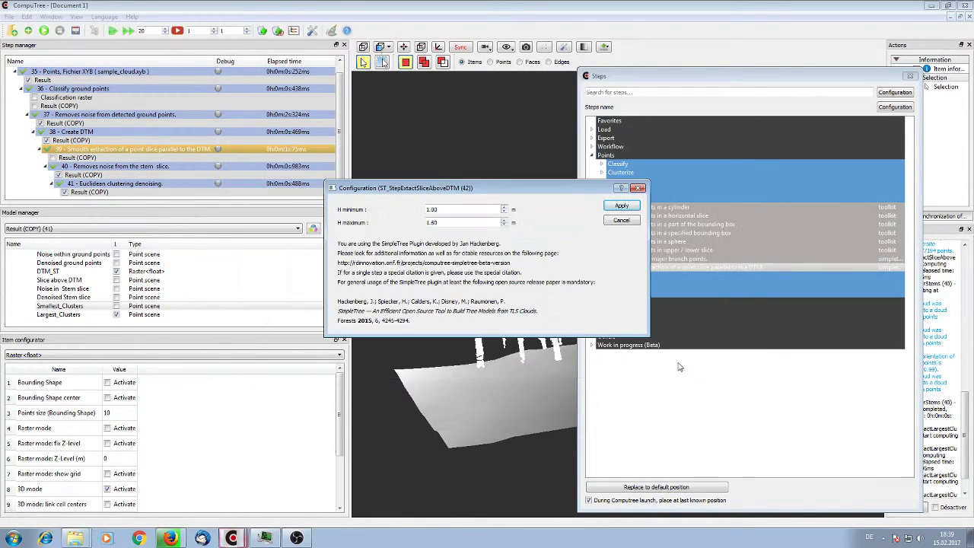
Step: Set the slice's H minimum to 4 and apply, creating step 42
{"action": "double_click", "coordinate": [451, 212]}
{"action": "type", "text": "4.95"}
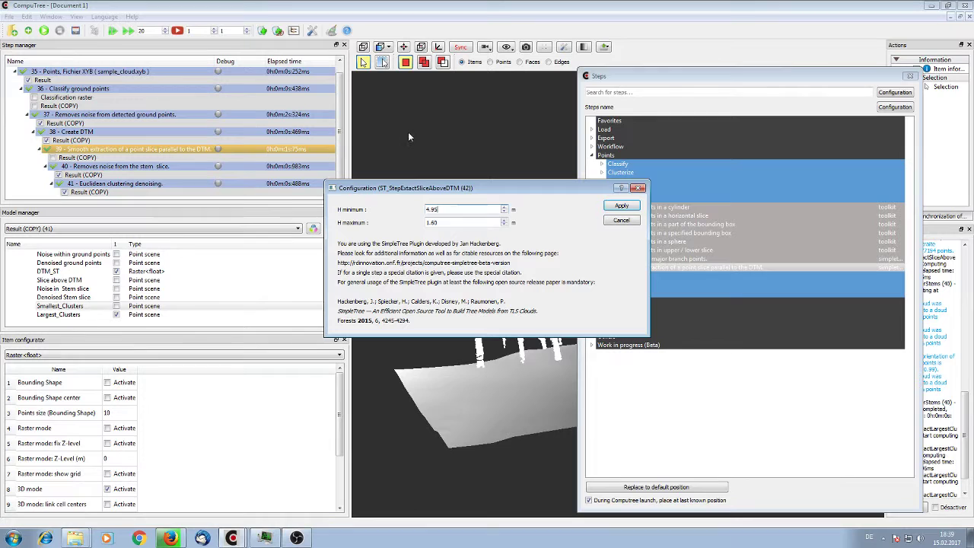
{"action": "key", "text": "Tab"}
{"action": "left_click", "coordinate": [622, 206]}
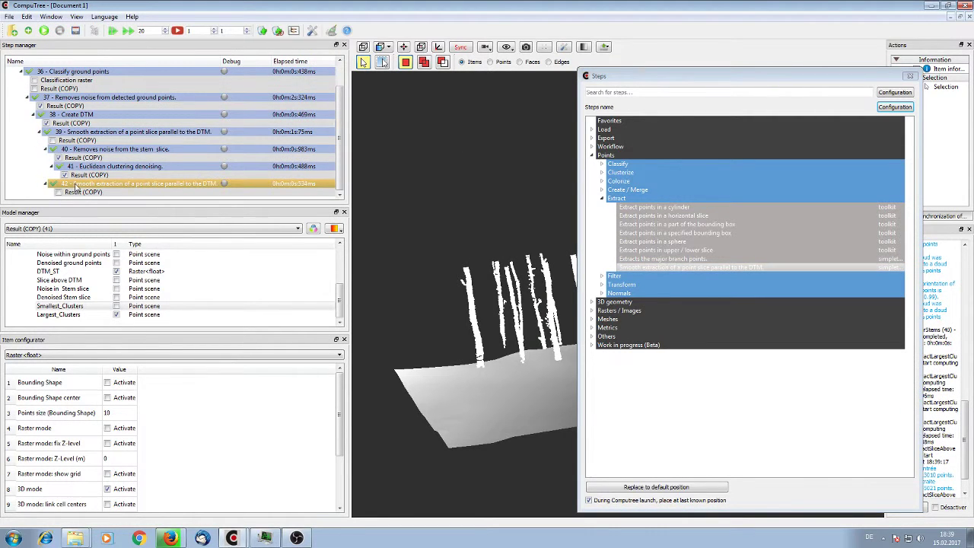
{"action": "left_click", "coordinate": [75, 184]}
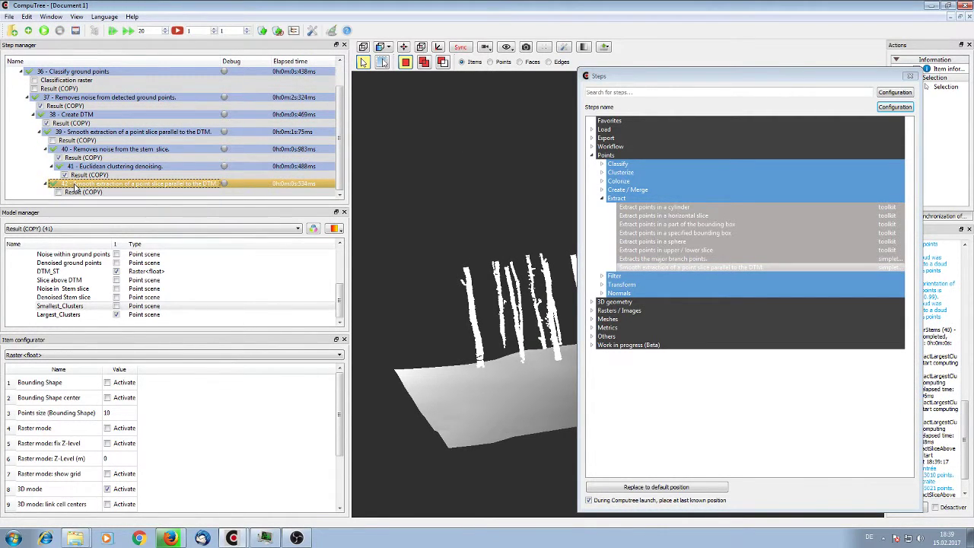
Step: Replace step 42 with a slice extraction on step 38's DTM and the largest-cluster Vegetation points
{"action": "right_click", "coordinate": [74, 185]}
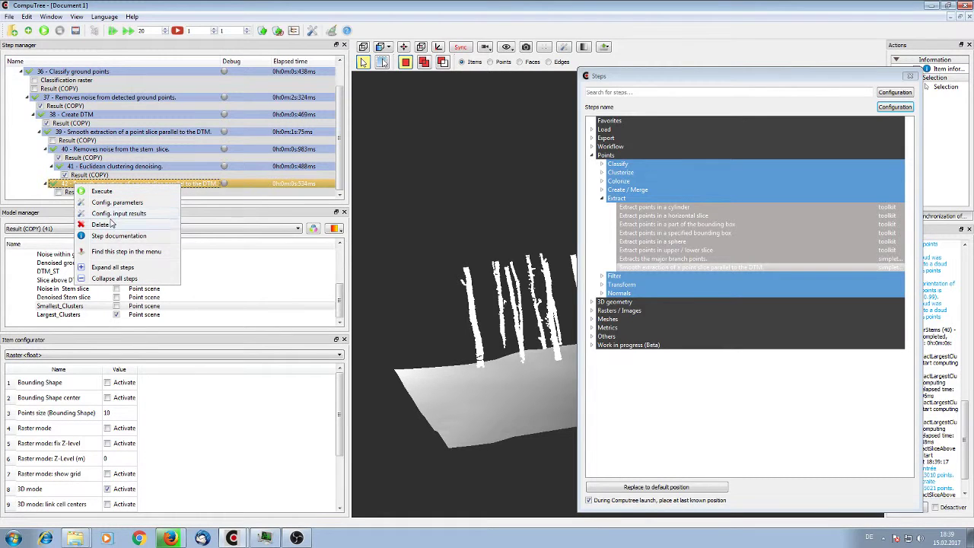
{"action": "left_click", "coordinate": [102, 224]}
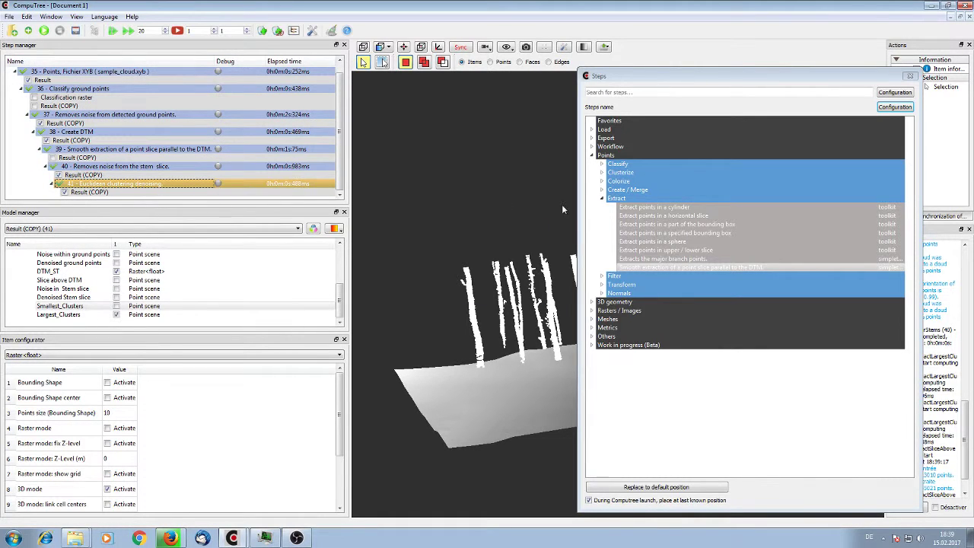
{"action": "double_click", "coordinate": [646, 268]}
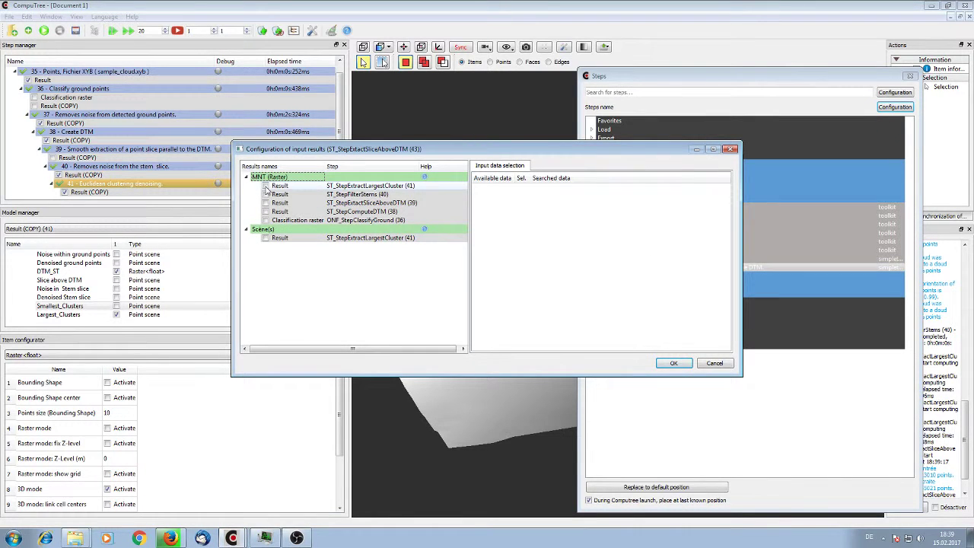
{"action": "left_click", "coordinate": [266, 212]}
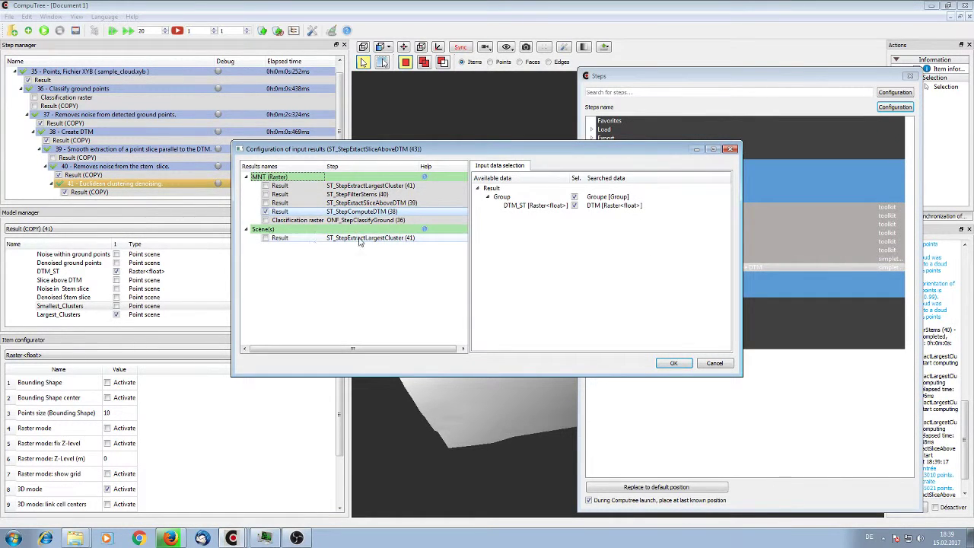
{"action": "left_click", "coordinate": [265, 238]}
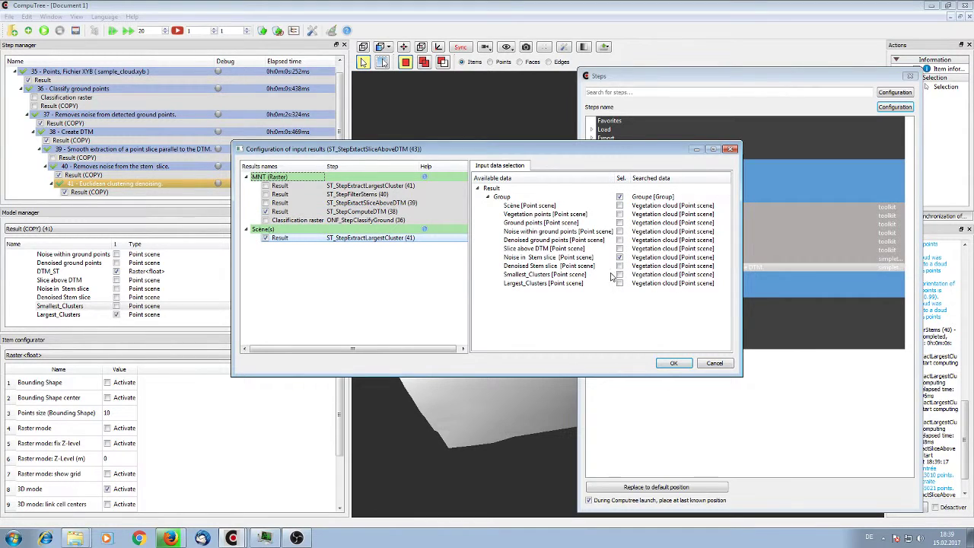
{"action": "left_click", "coordinate": [620, 214]}
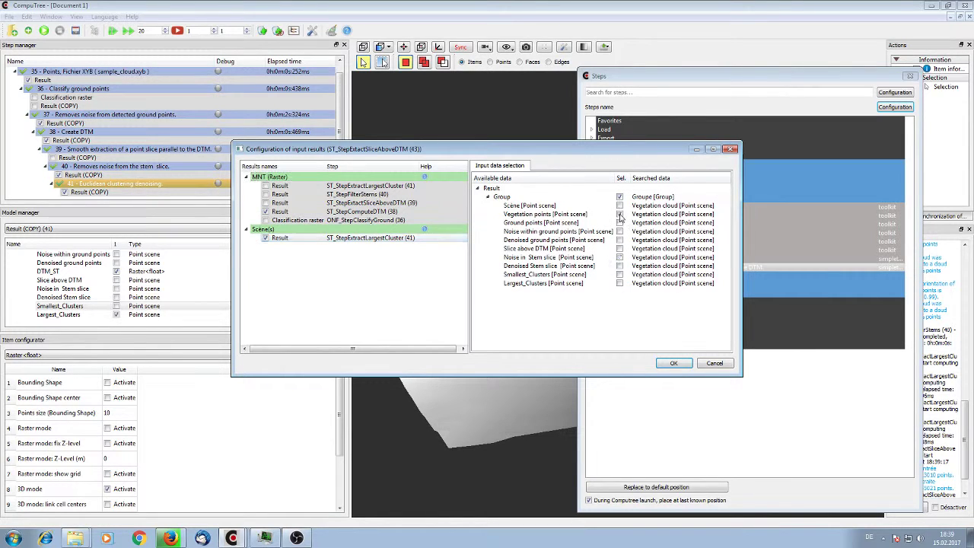
{"action": "left_click", "coordinate": [673, 363]}
Step: Set the new slice step's H minimum to 4 and apply it
{"action": "double_click", "coordinate": [476, 209]}
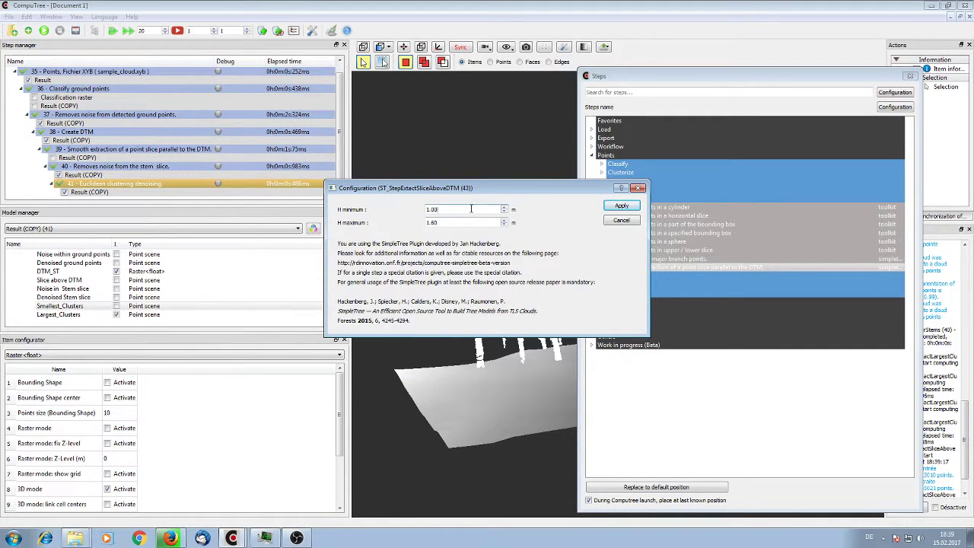
{"action": "type", "text": "4.95"}
{"action": "key", "text": "Tab"}
{"action": "left_click", "coordinate": [622, 205]}
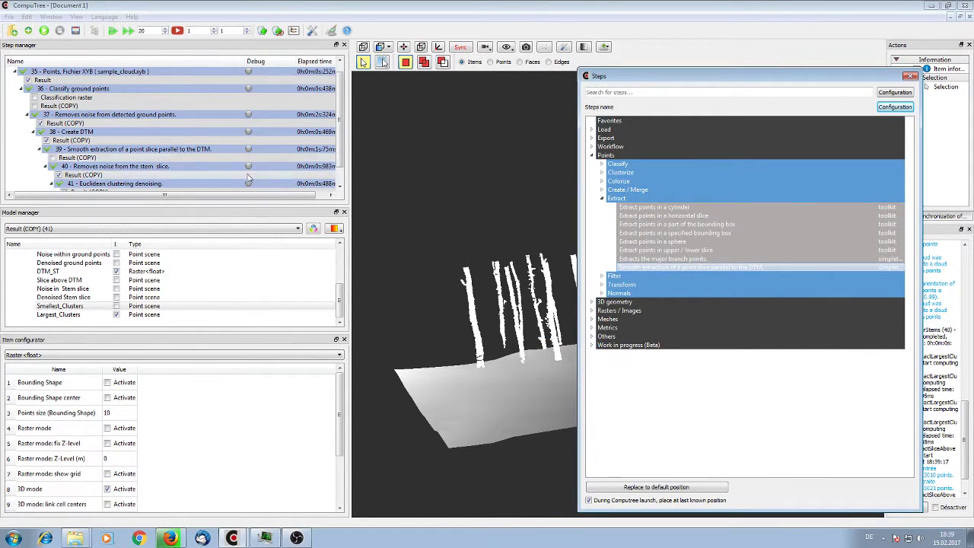
Step: Run step 43 and show its Slice above DTM crowns together with the Largest_Clusters stems
{"action": "left_click", "coordinate": [44, 31]}
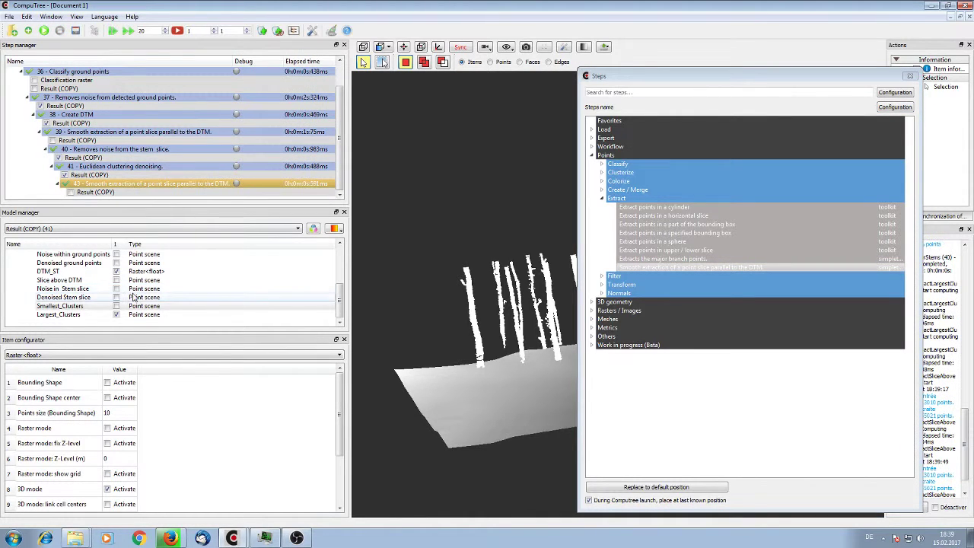
{"action": "left_click", "coordinate": [116, 314]}
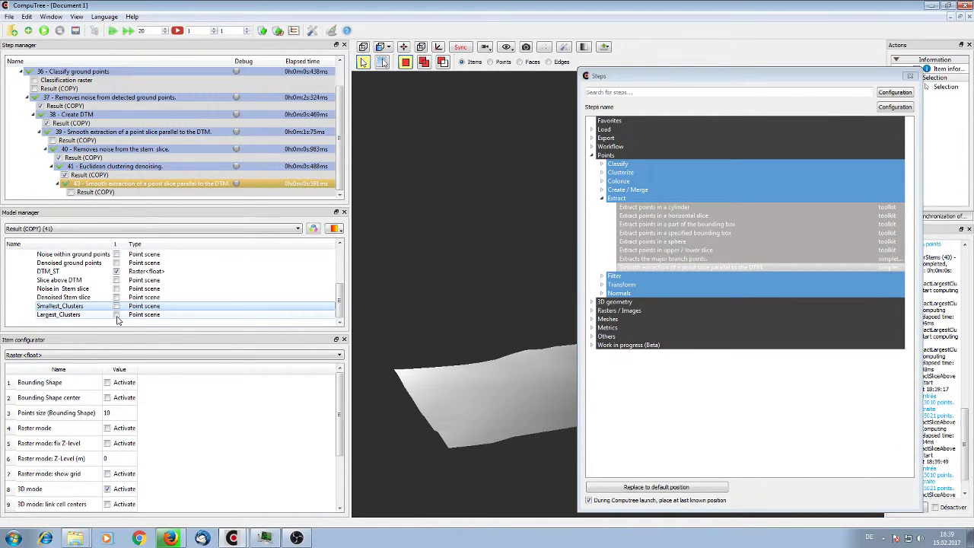
{"action": "left_click", "coordinate": [70, 193]}
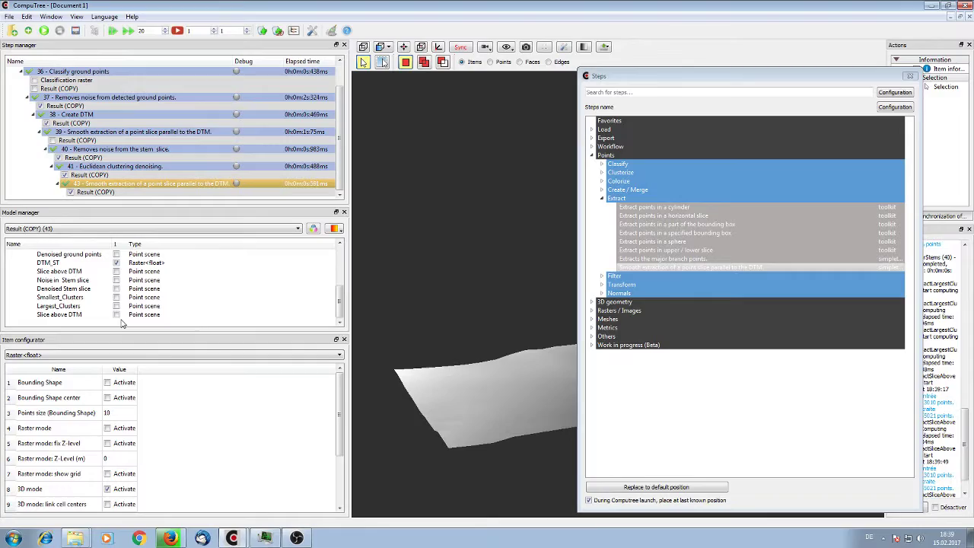
{"action": "left_click", "coordinate": [115, 315]}
{"action": "scroll", "coordinate": [424, 237], "scroll_direction": "down", "scroll_amount": 3}
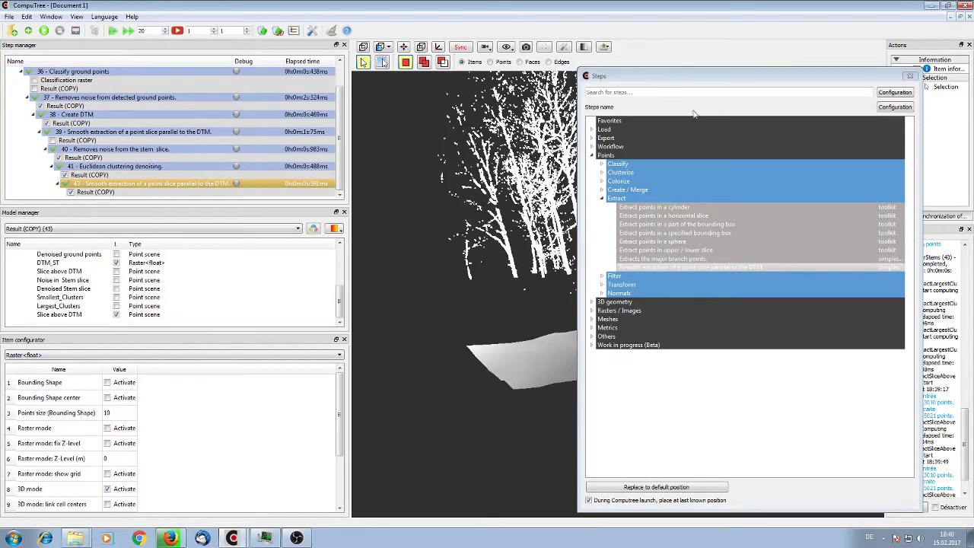
{"action": "left_click", "coordinate": [909, 75]}
{"action": "left_click_drag", "start_coordinate": [616, 289], "coordinate": [707, 292]}
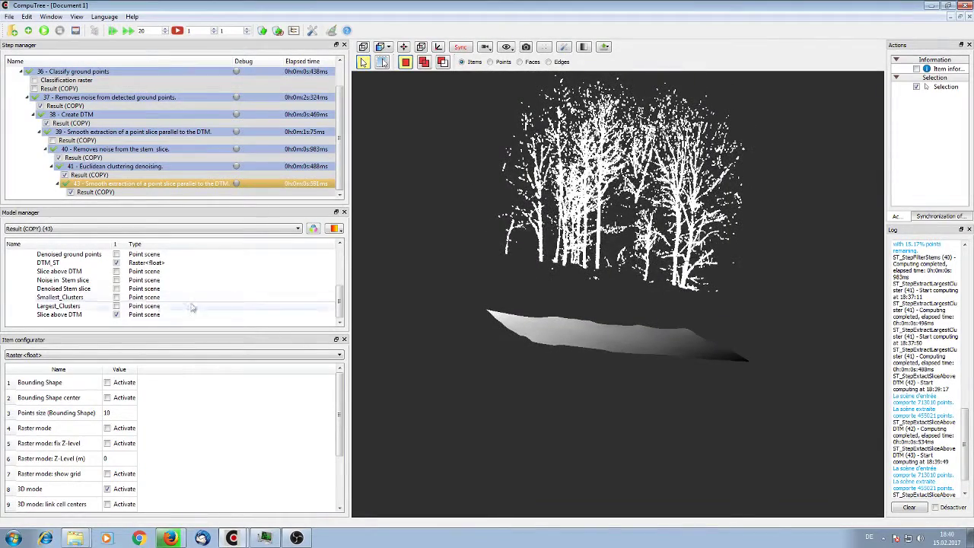
{"action": "left_click", "coordinate": [117, 306]}
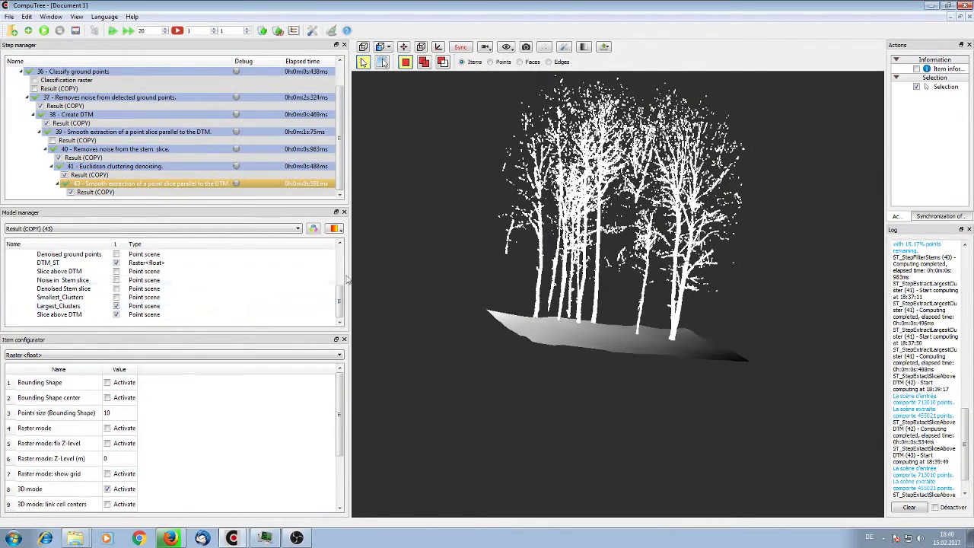
{"action": "mouse_move", "coordinate": [654, 327]}
{"action": "left_mouse_down"}
{"action": "mouse_move", "coordinate": [706, 341]}
{"action": "mouse_move", "coordinate": [660, 333]}
{"action": "left_mouse_up"}
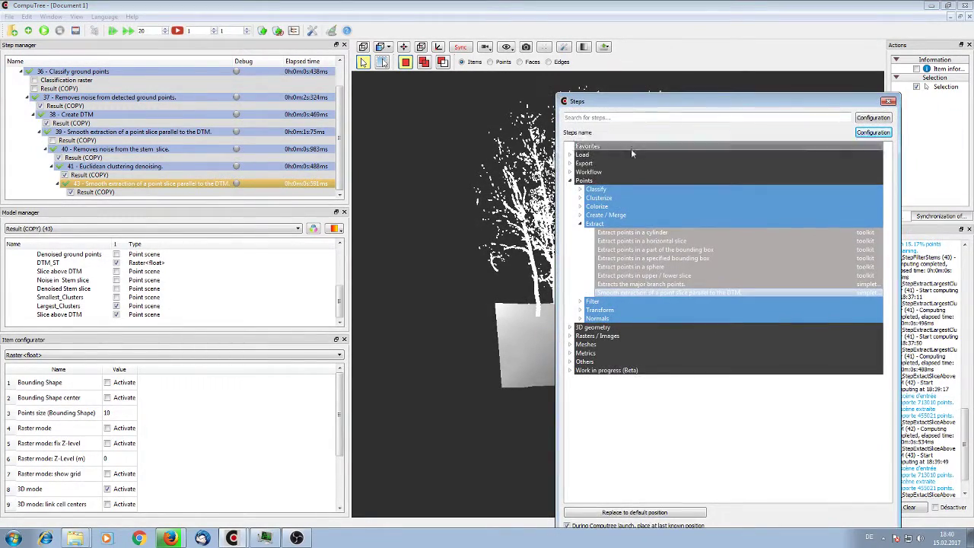
Step: Add step 44, Merges multiple clouds, combining step 43's Largest_Clusters and Slice above DTM clouds
{"action": "left_click", "coordinate": [622, 200]}
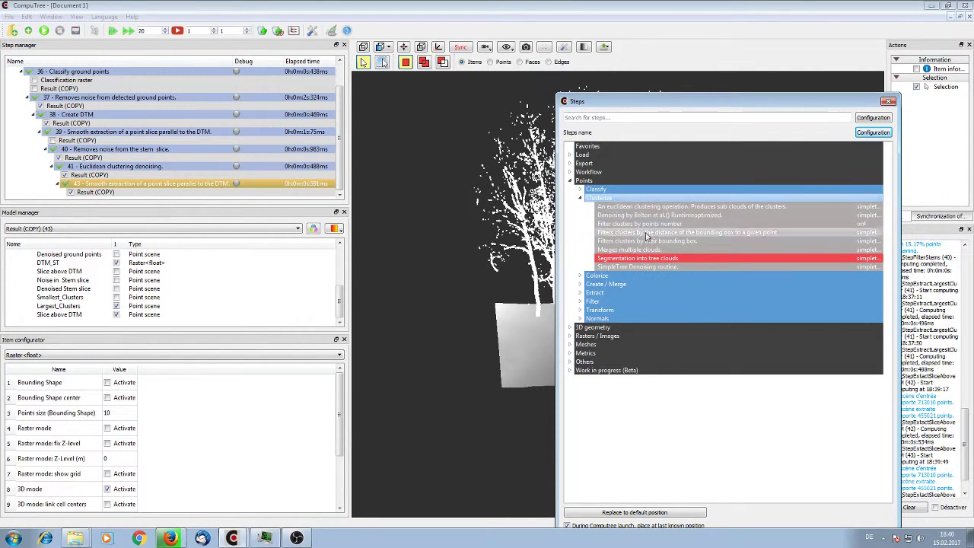
{"action": "double_click", "coordinate": [628, 251]}
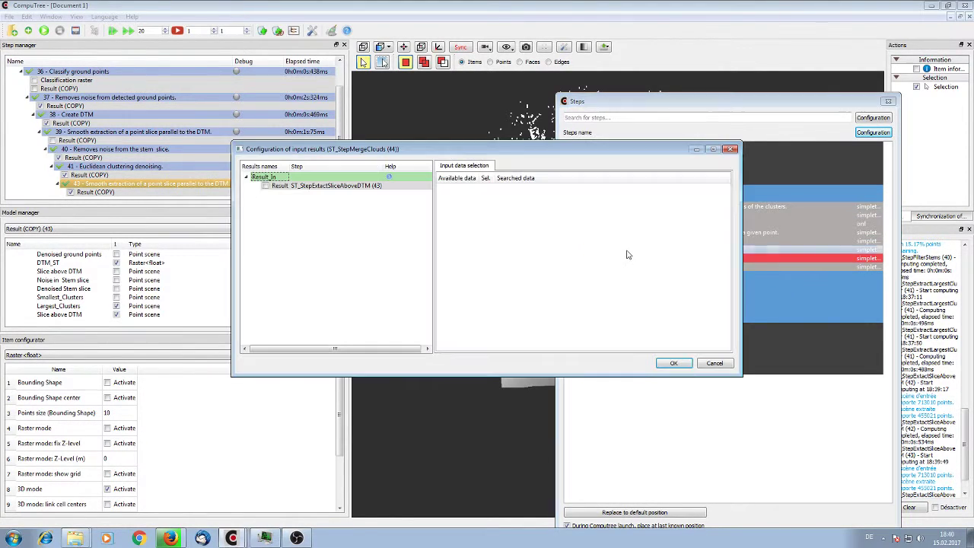
{"action": "left_click", "coordinate": [264, 185]}
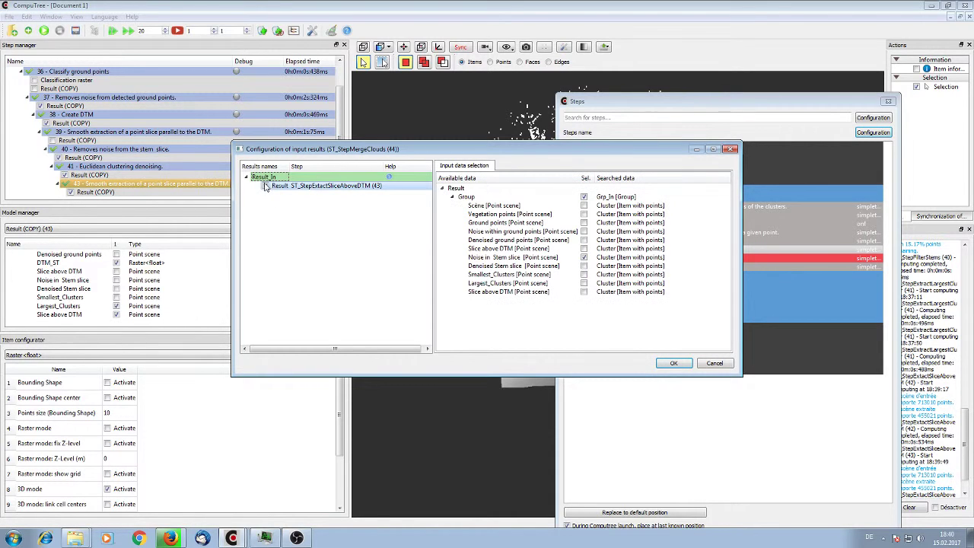
{"action": "left_click", "coordinate": [583, 292]}
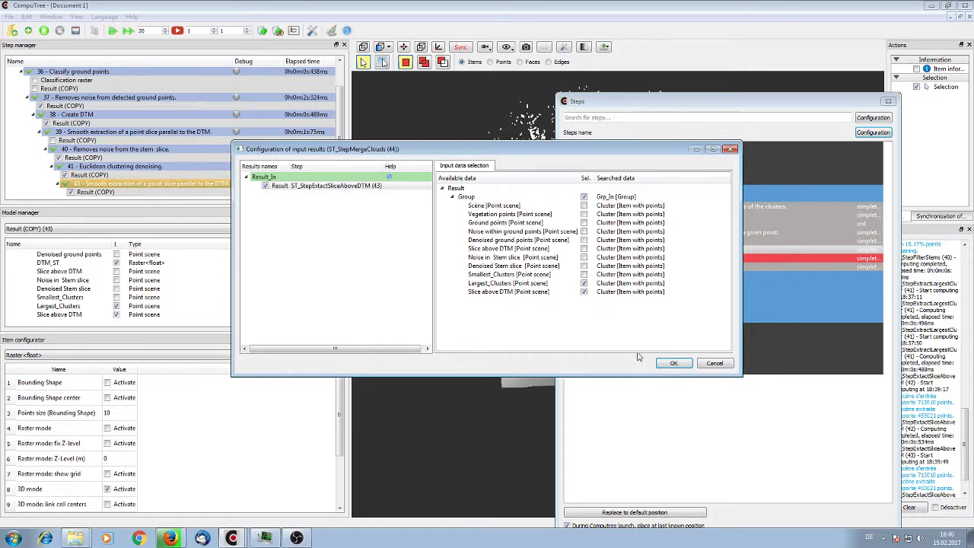
{"action": "left_click", "coordinate": [661, 366]}
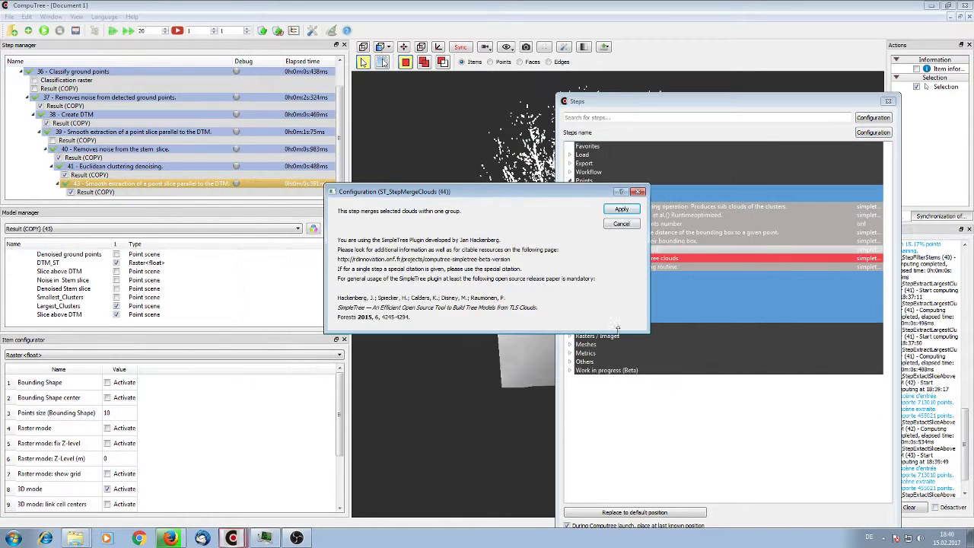
{"action": "left_click", "coordinate": [615, 209]}
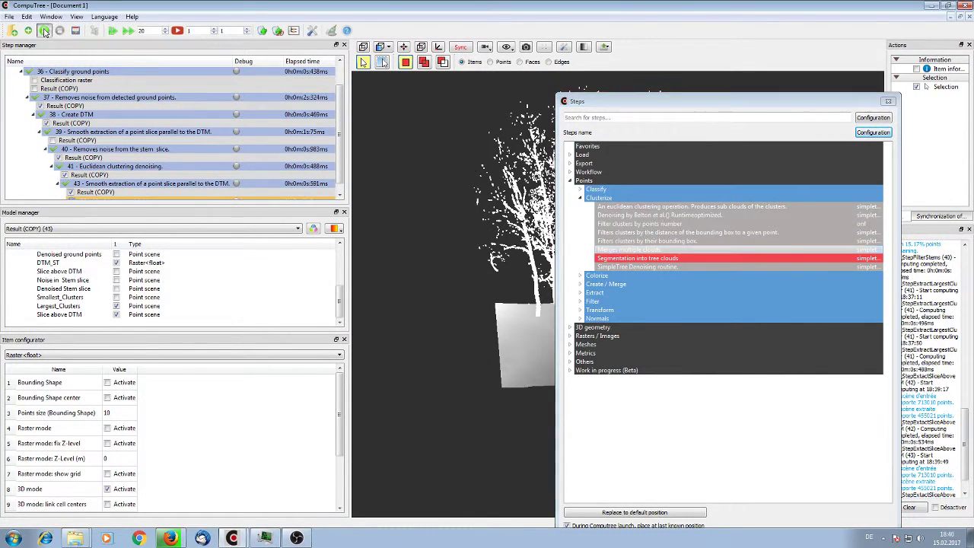
Step: Show step 44's Merged_Cloud of whole trees over the DTM in place of the Slice above DTM
{"action": "scroll", "coordinate": [95, 122], "scroll_direction": "down", "scroll_amount": 1}
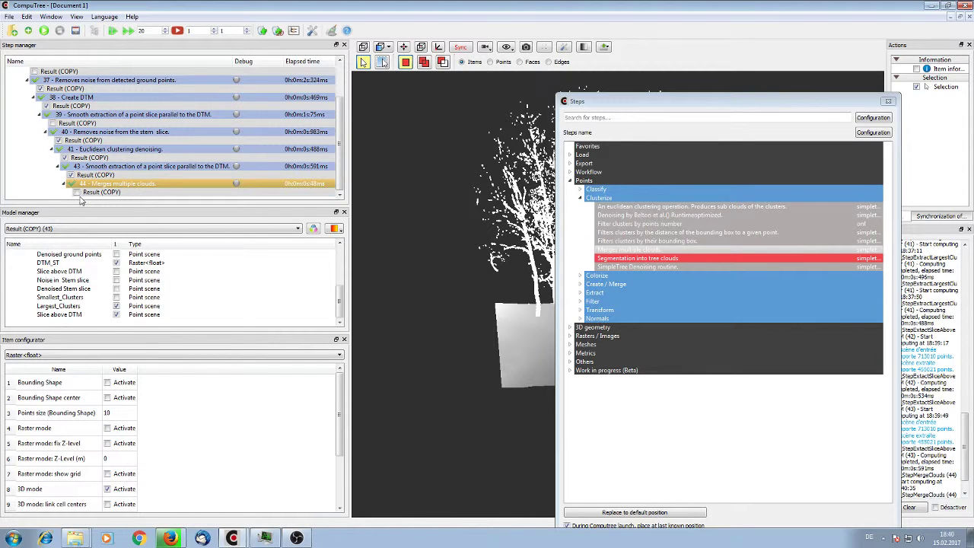
{"action": "left_click", "coordinate": [77, 192]}
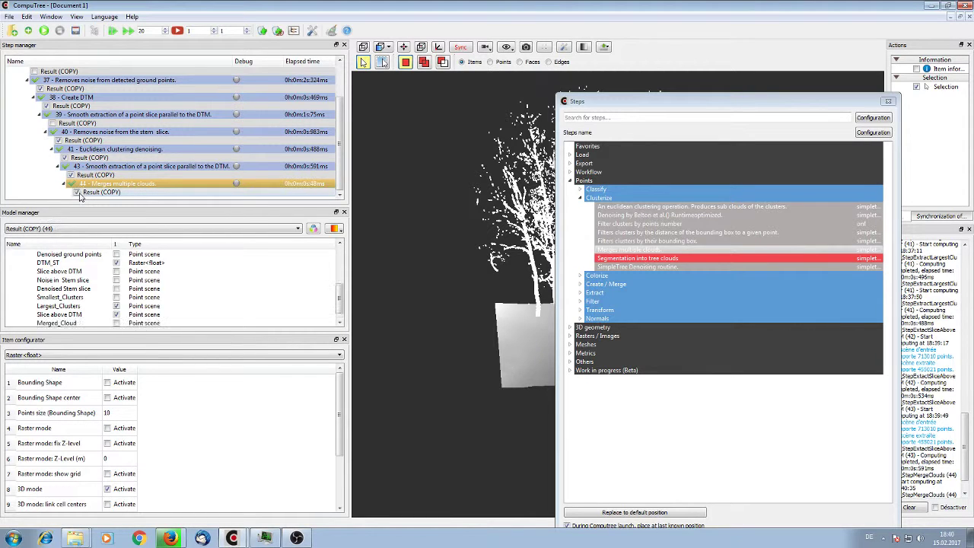
{"action": "left_click", "coordinate": [116, 314]}
{"action": "scroll", "coordinate": [116, 315], "scroll_direction": "down", "scroll_amount": 1}
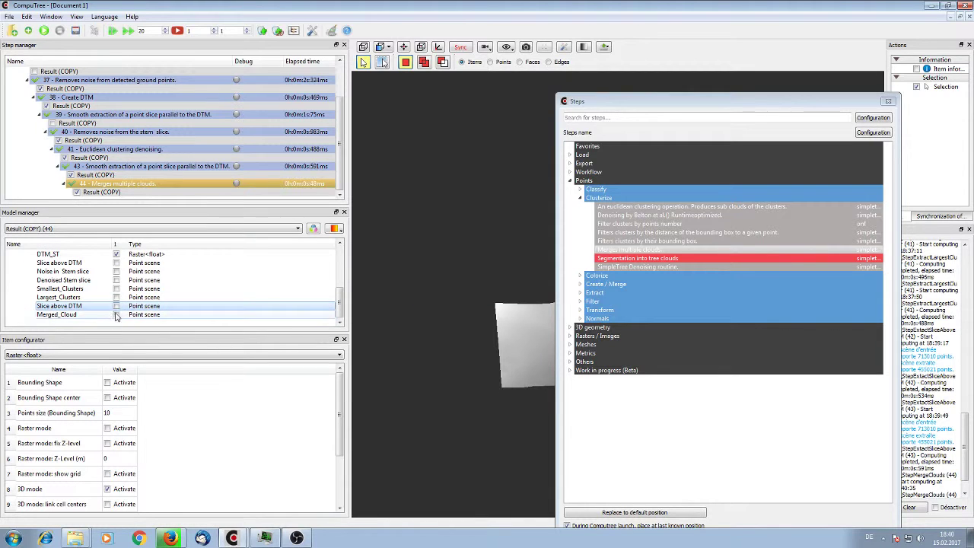
{"action": "left_click", "coordinate": [115, 315]}
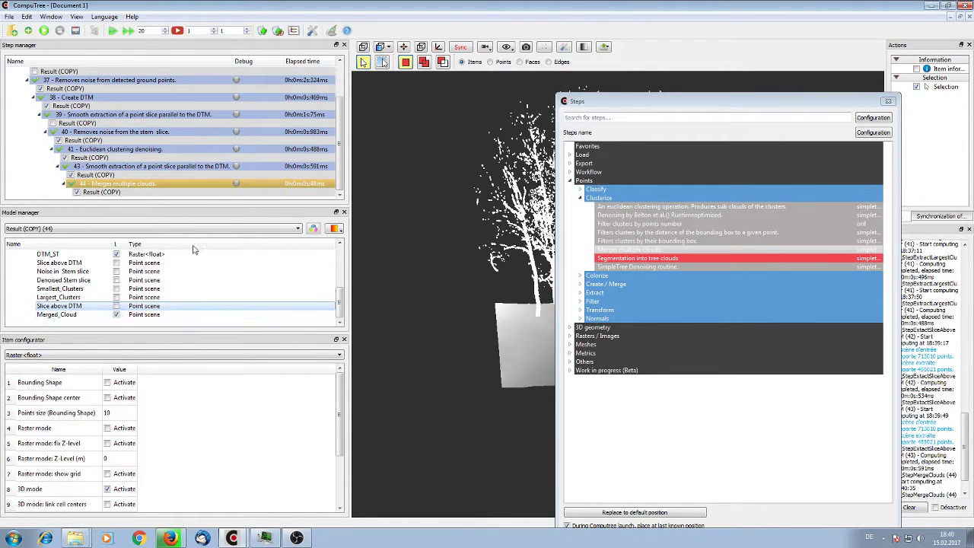
{"action": "left_click", "coordinate": [625, 91]}
{"action": "left_click_drag", "start_coordinate": [735, 249], "coordinate": [737, 346]}
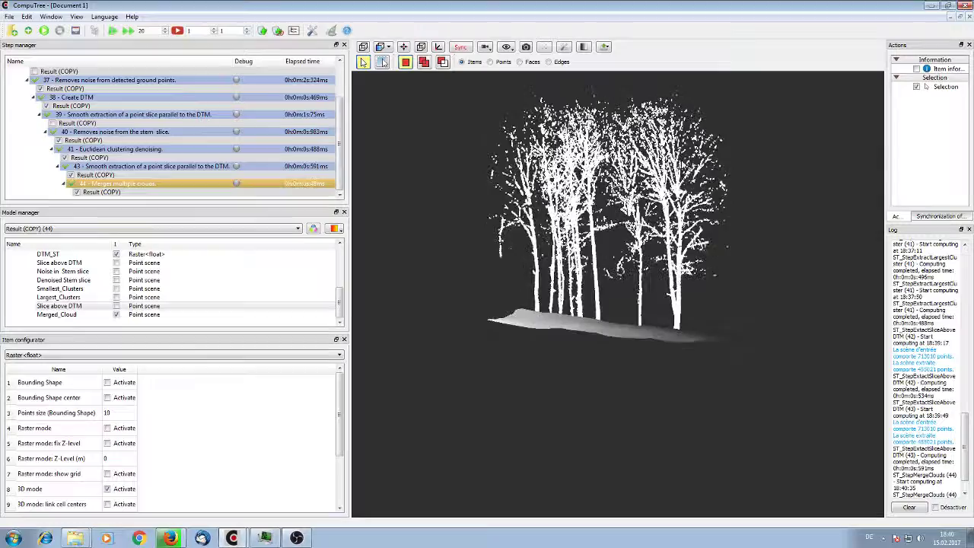
{"action": "left_click_drag", "start_coordinate": [654, 252], "coordinate": [511, 173]}
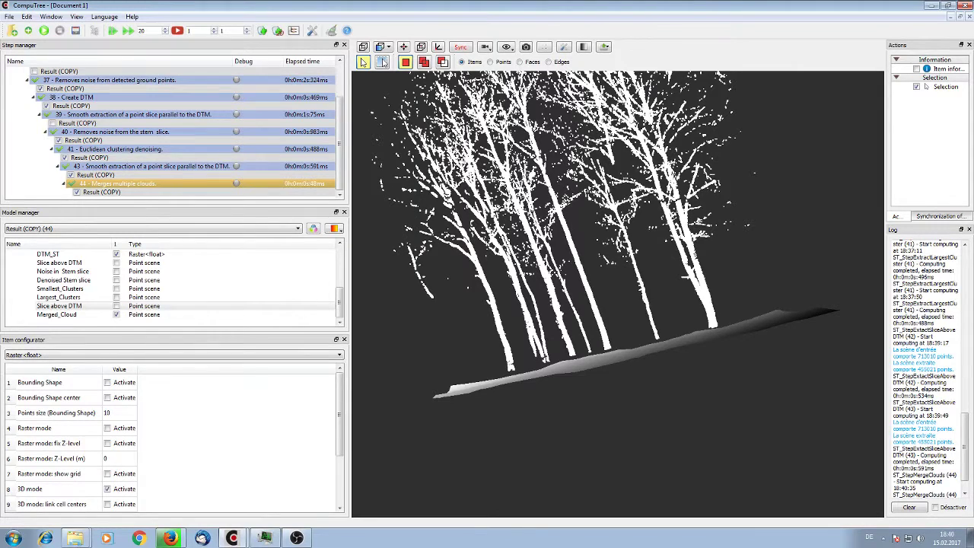
{"action": "left_click", "coordinate": [304, 537]}
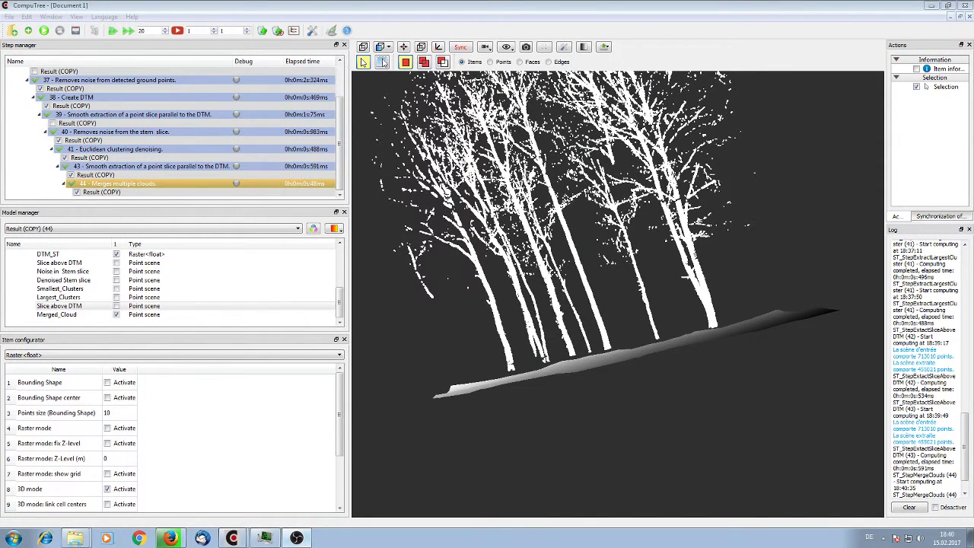